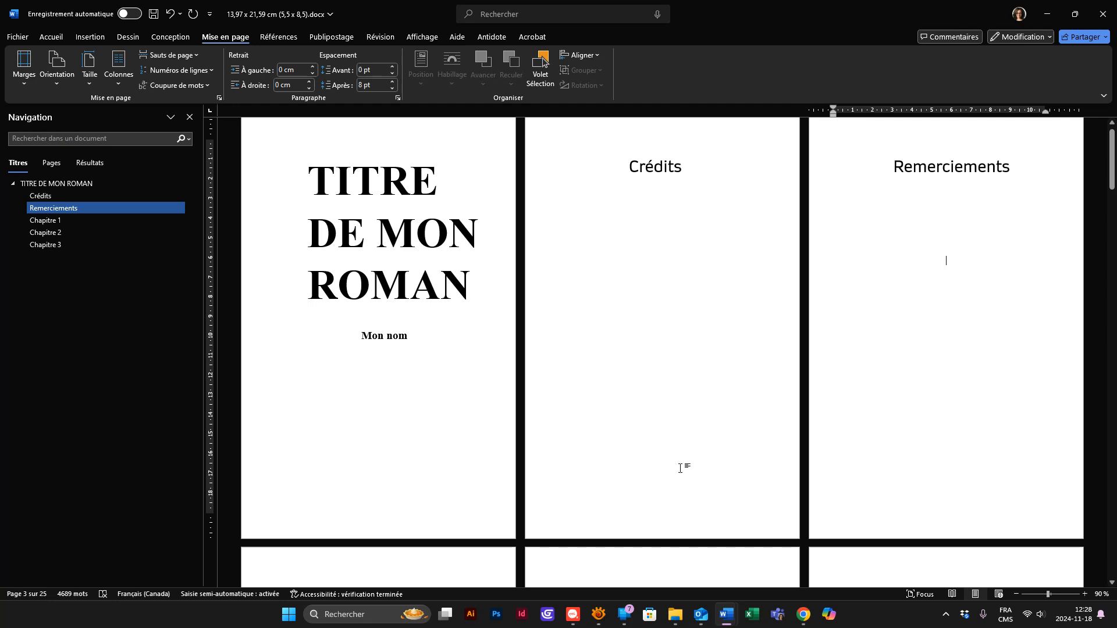
left_click(384, 368)
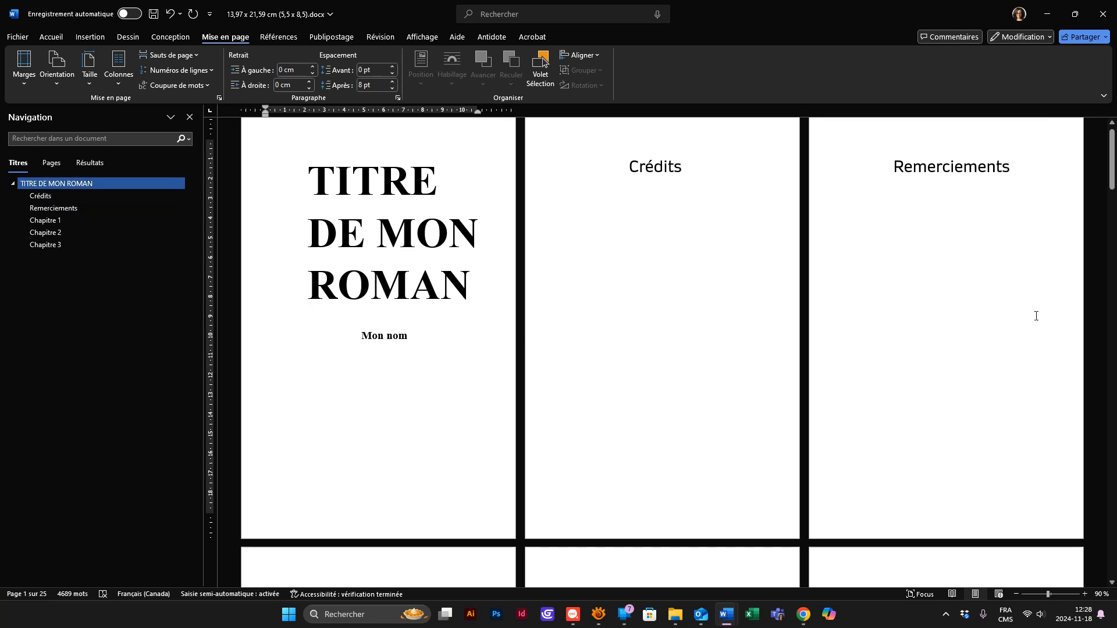
scroll(372, 384, "down", 3)
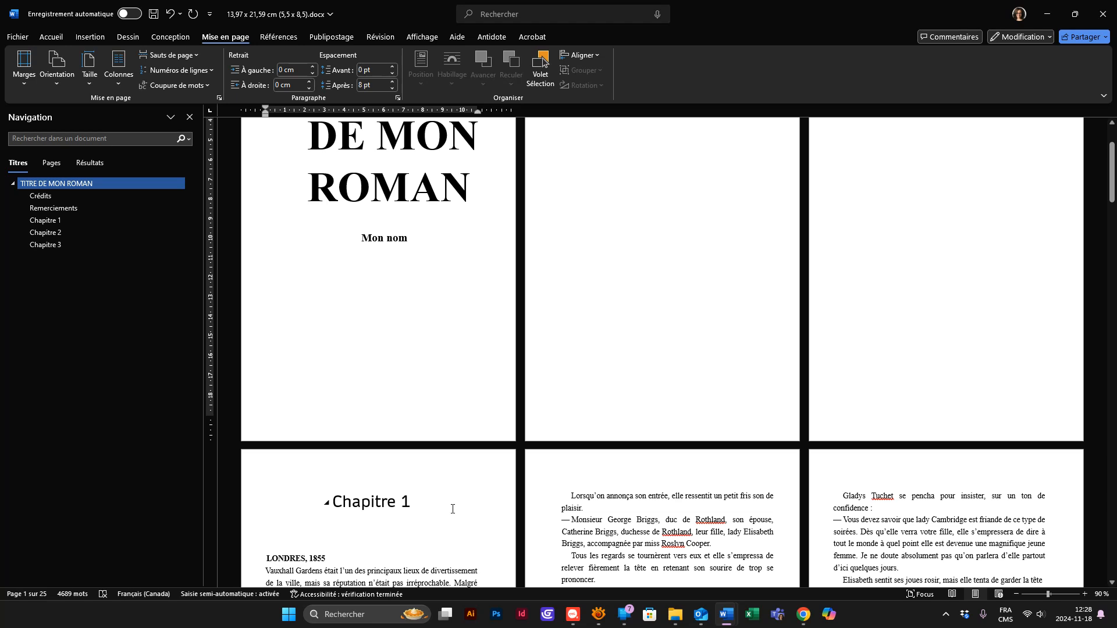
scroll(456, 509, "down", 3)
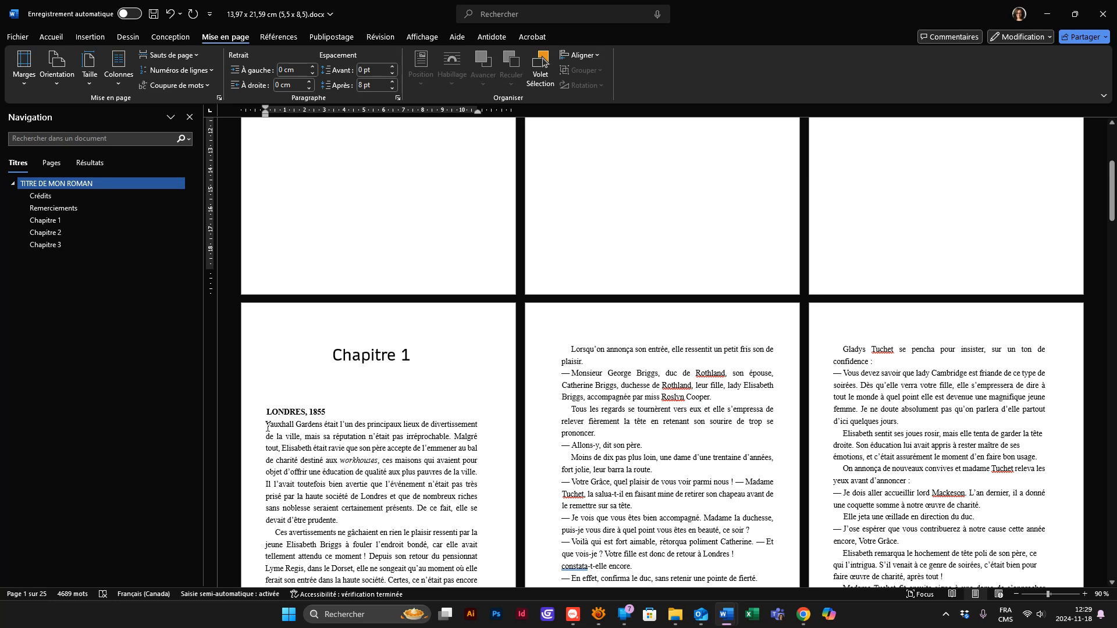
scroll(526, 465, "up", 5)
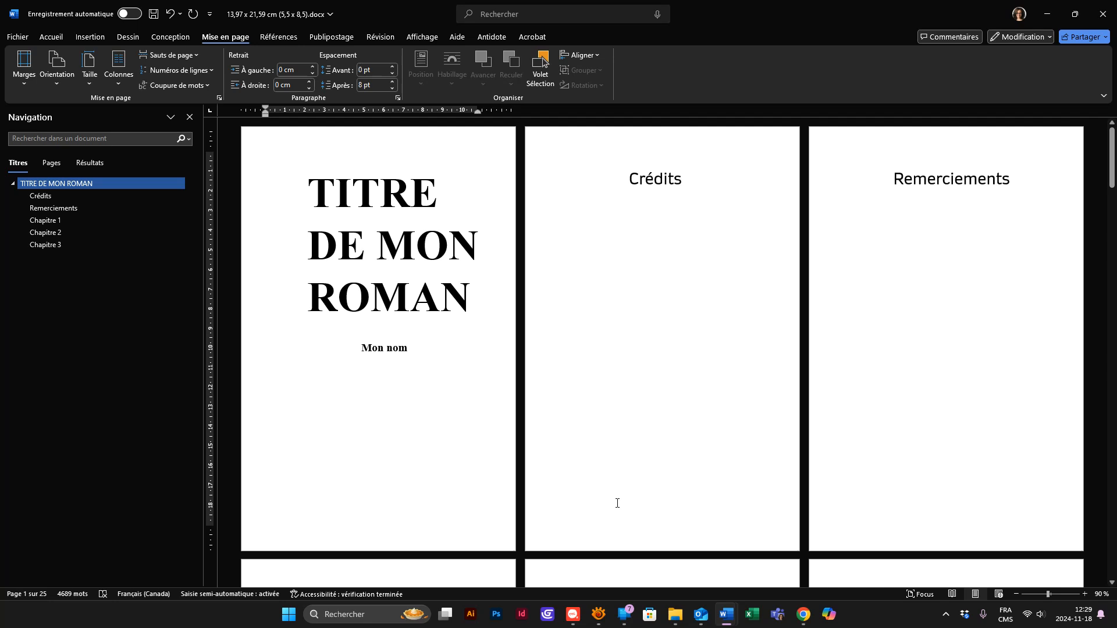
Insert an odd-page section break (Page impaire) directly before the "Crédits" heading
left_click(631, 181)
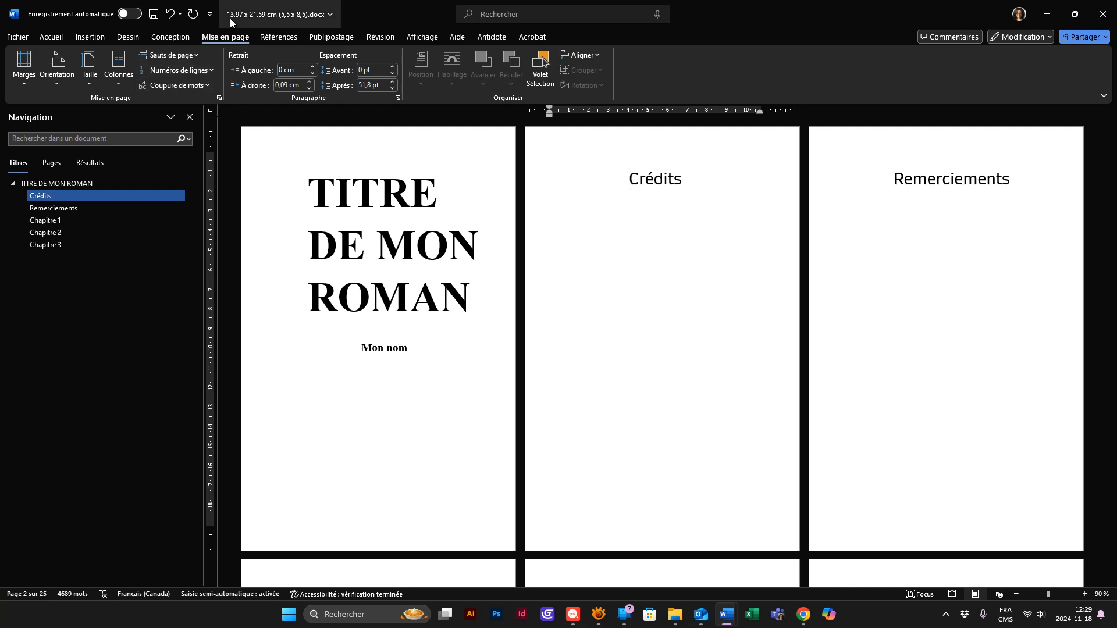
left_click(51, 37)
left_click(224, 36)
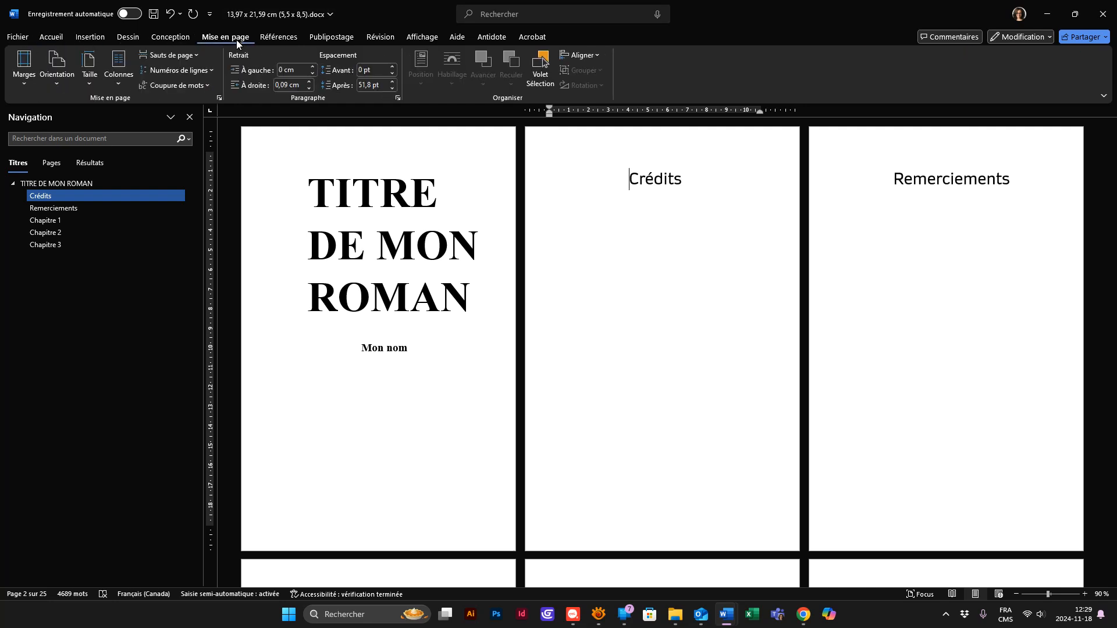
left_click(197, 56)
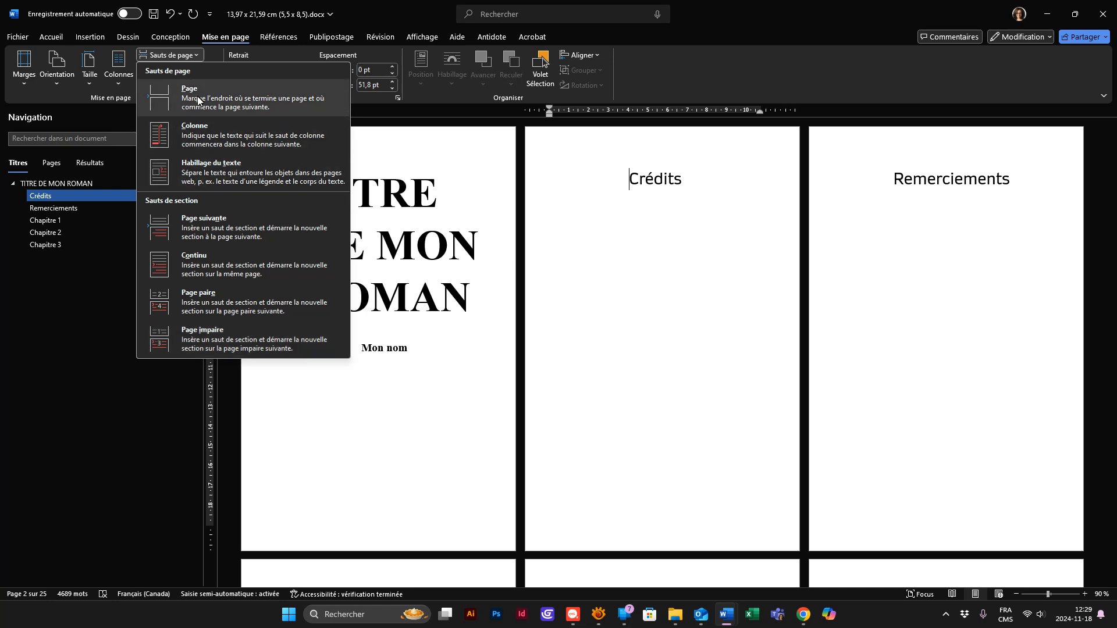
left_click(211, 333)
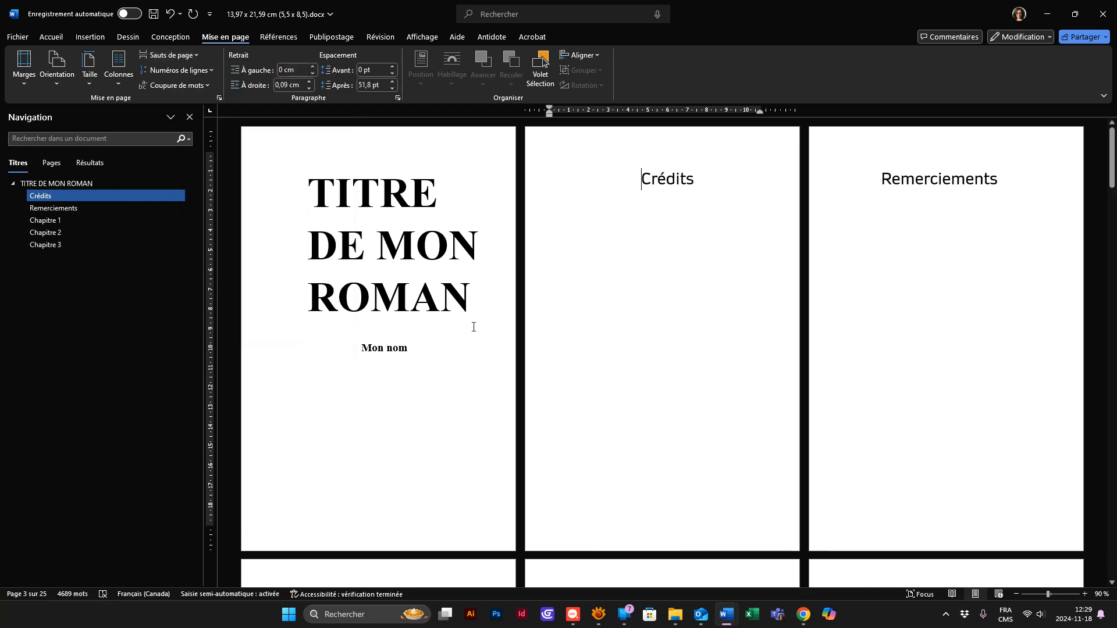
Insert an odd-page section break (Page impaire) directly before the "Remerciements" heading
left_click(880, 179)
left_click(171, 55)
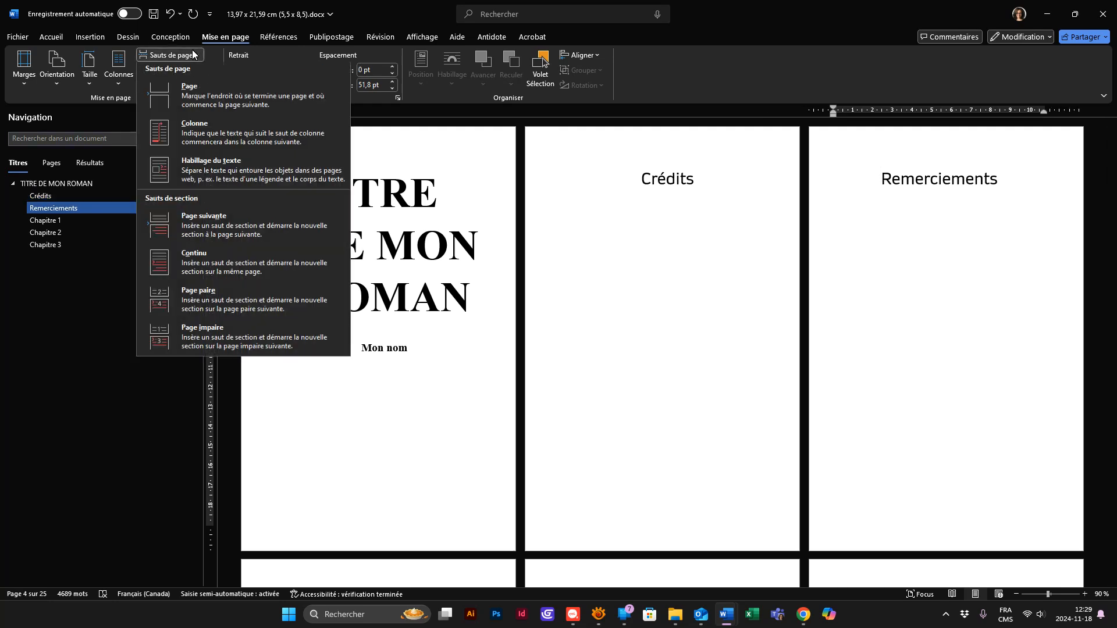
left_click(192, 336)
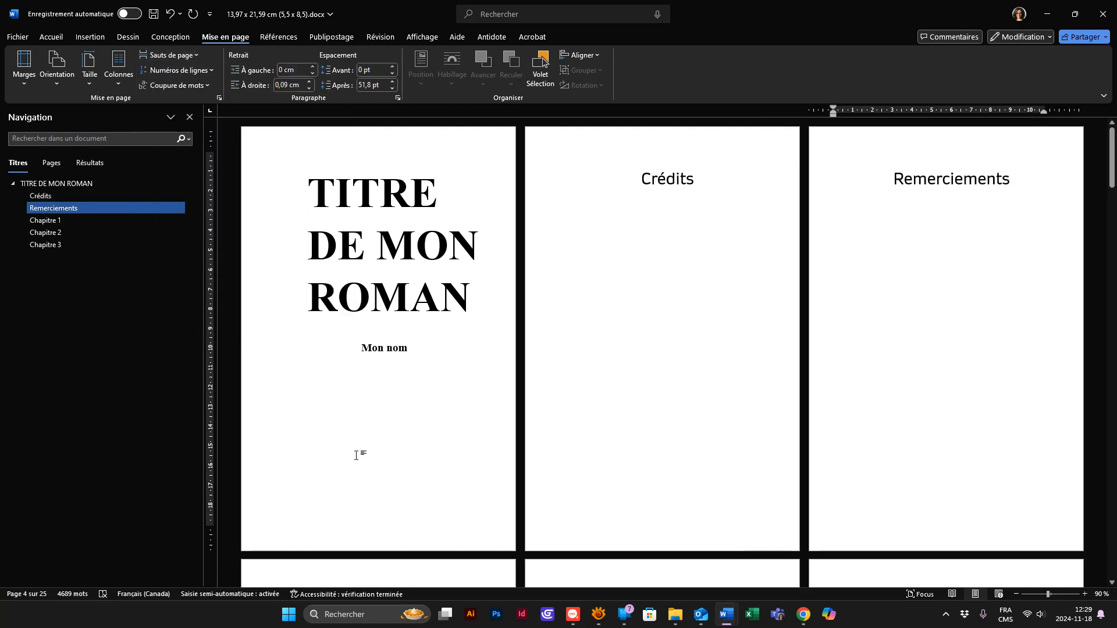
Check the page numbers of the title page, the Crédits page and the Remerciements page
left_click(376, 369)
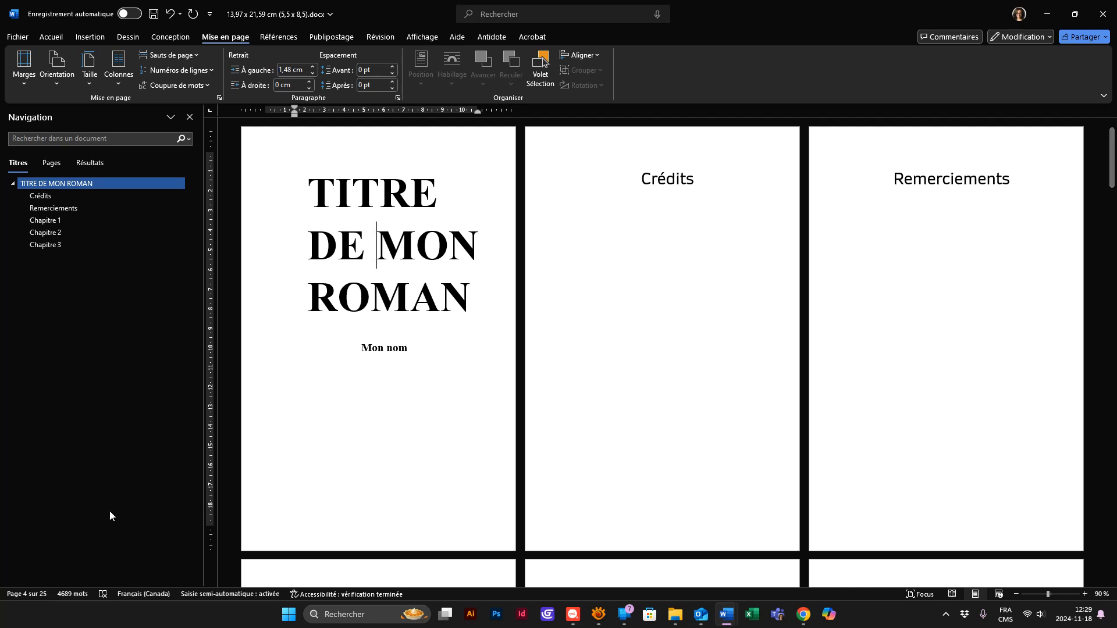
left_click(657, 230)
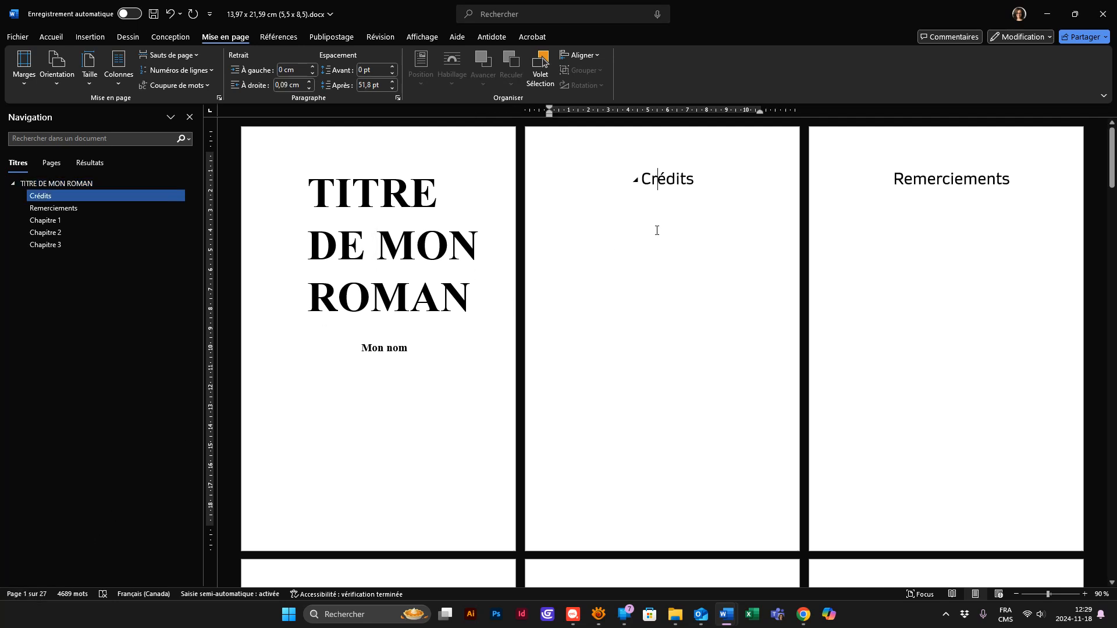
left_click(973, 265)
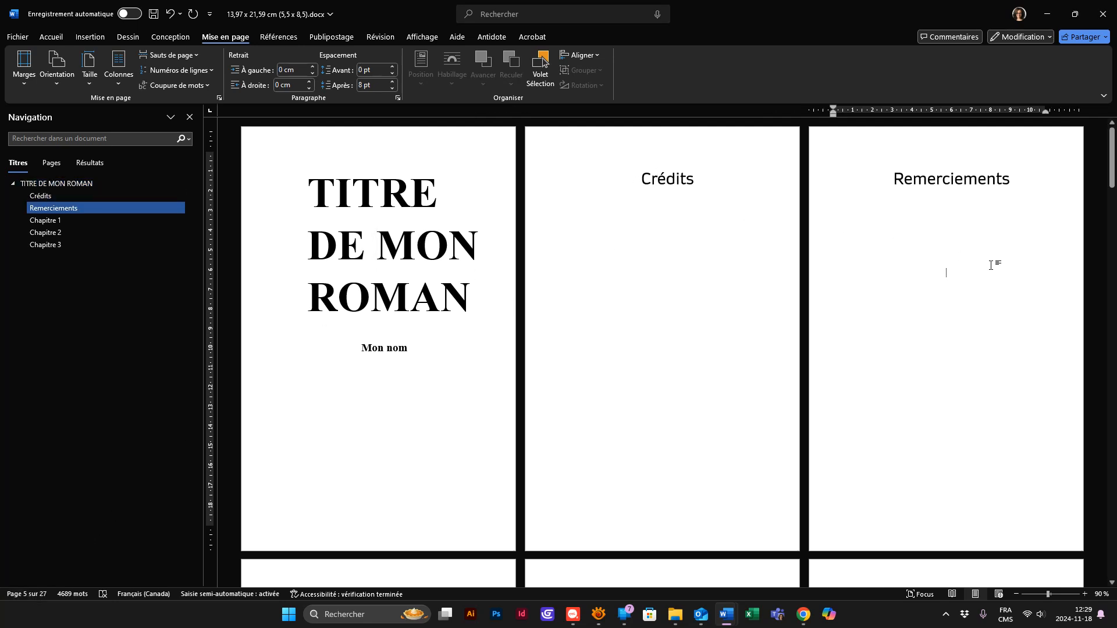
left_click(279, 486)
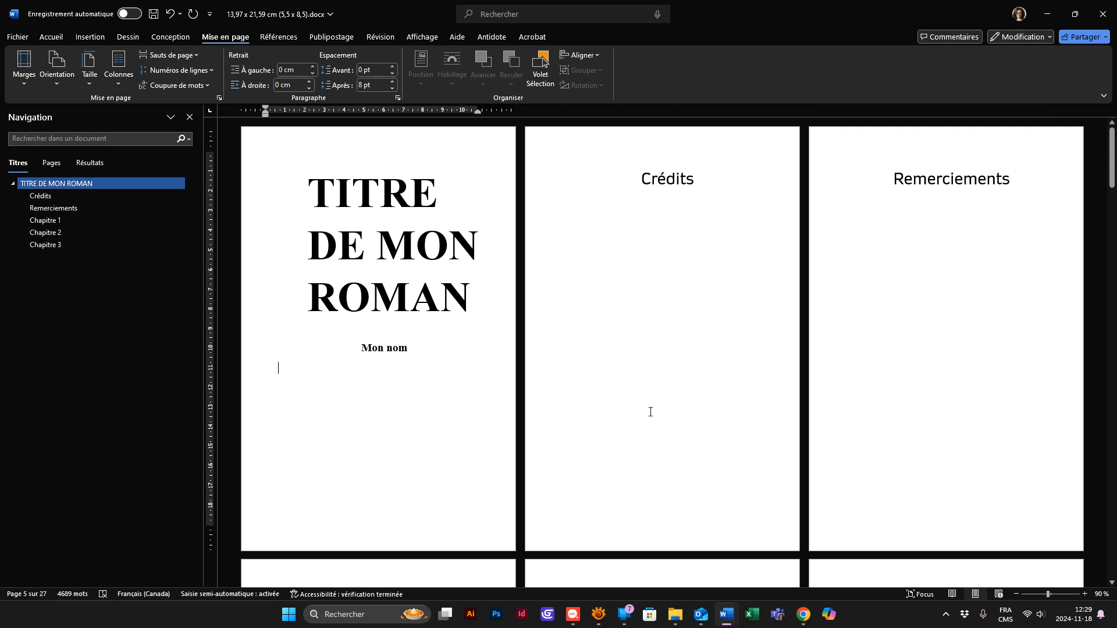
left_click(670, 376)
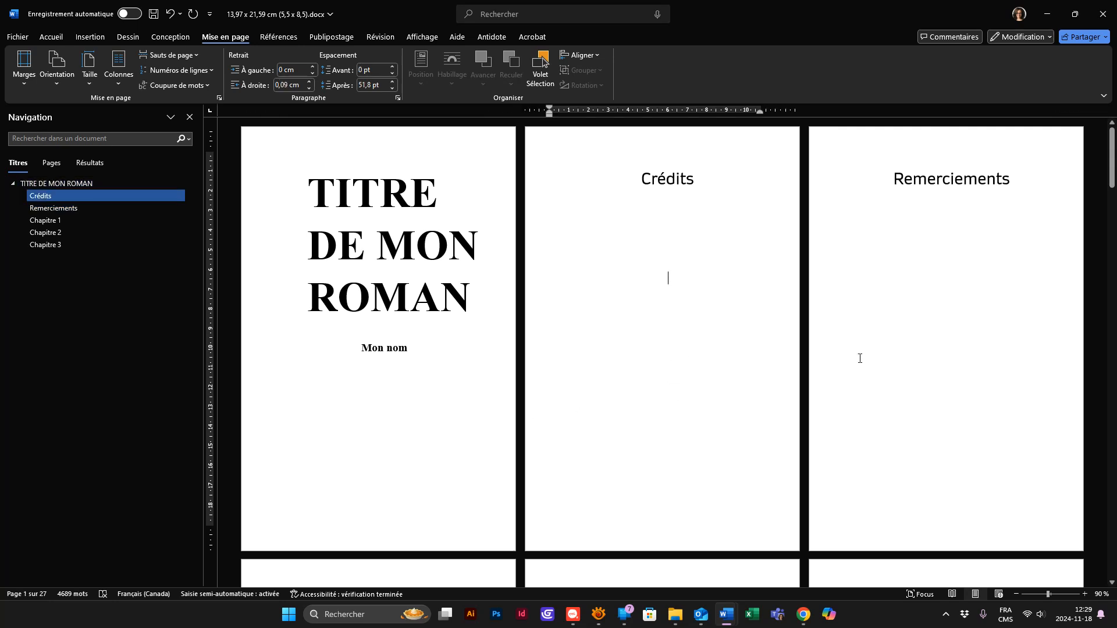
left_click(963, 359)
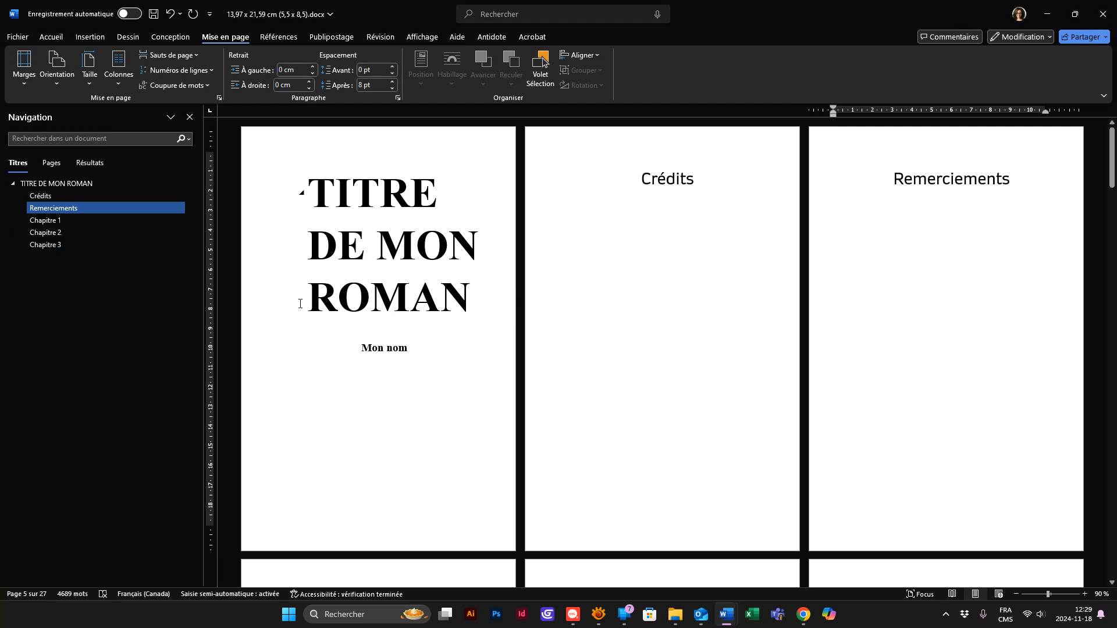
Insert an odd-page section break (Page impaire) directly before the "Chapitre 1" heading
left_click(50, 221)
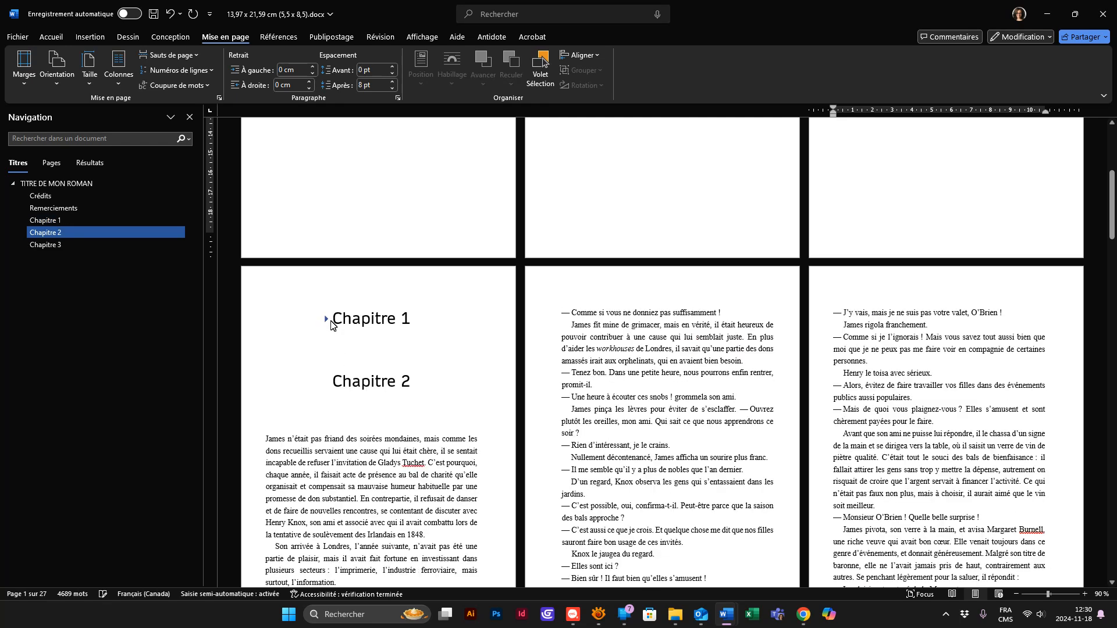
left_click(334, 323)
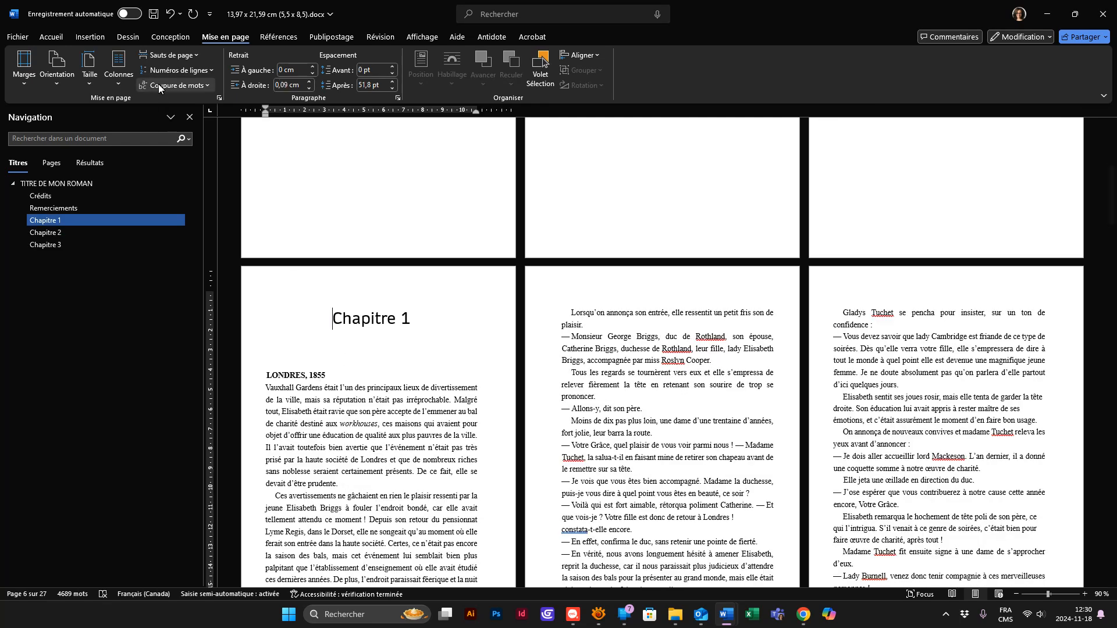
left_click(168, 57)
left_click(312, 392)
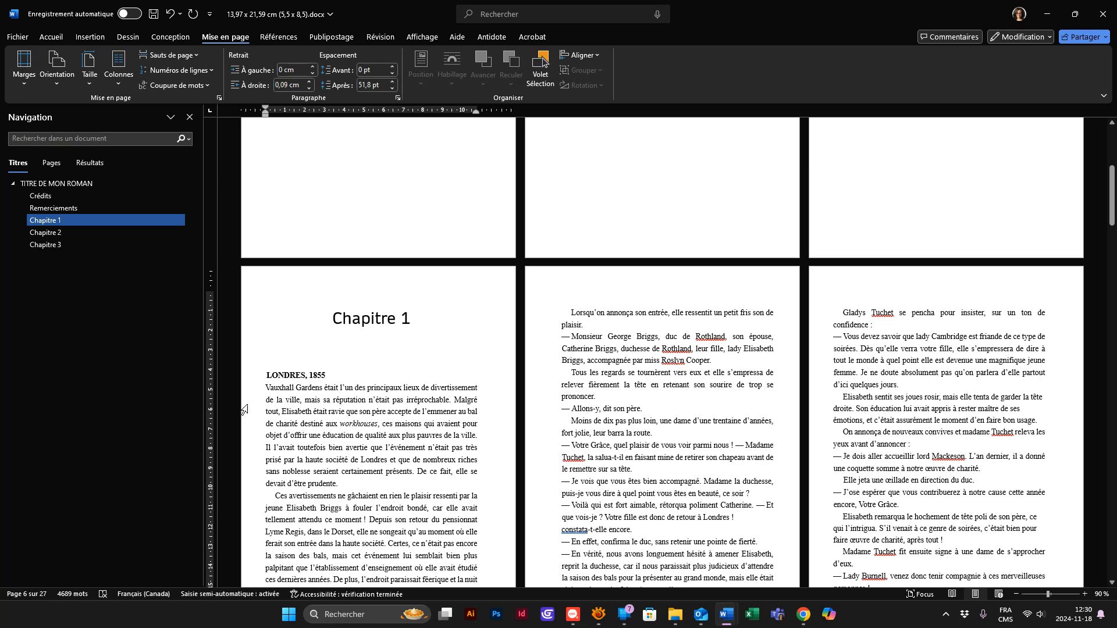
left_click(169, 55)
left_click(190, 347)
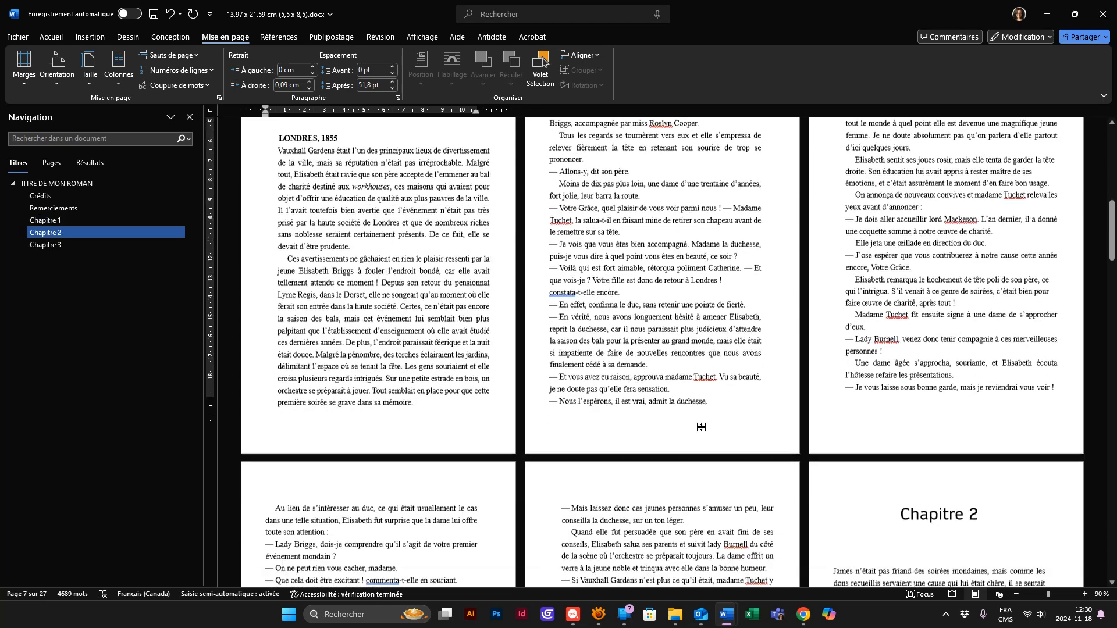
Insert an odd-page section break (Page impaire) directly before the "Chapitre 2" heading
left_click(65, 233)
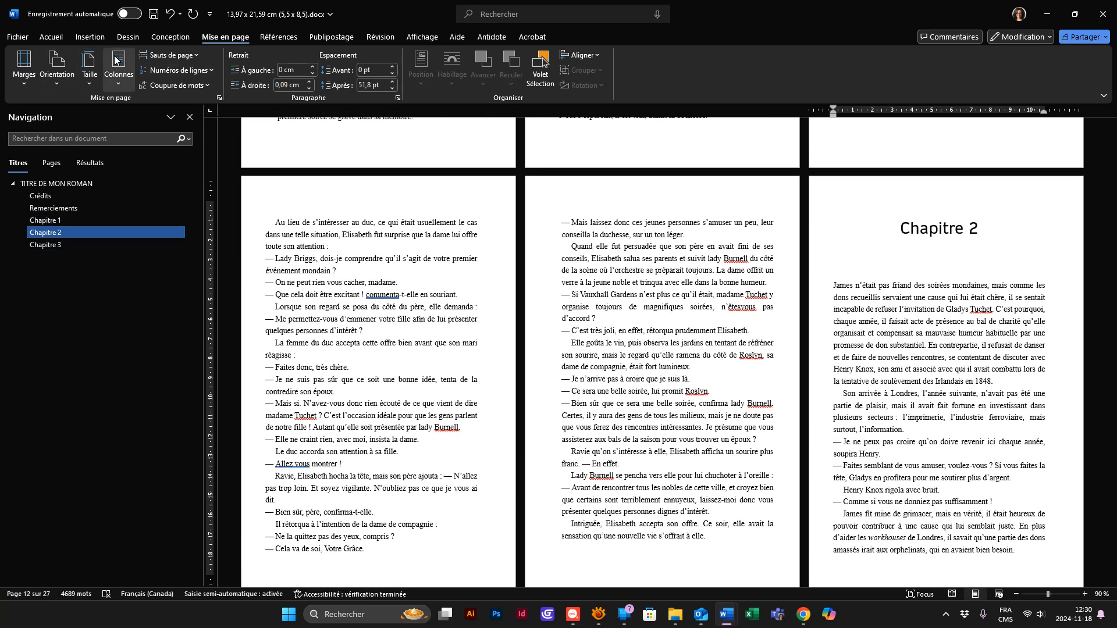
left_click(170, 55)
left_click(202, 345)
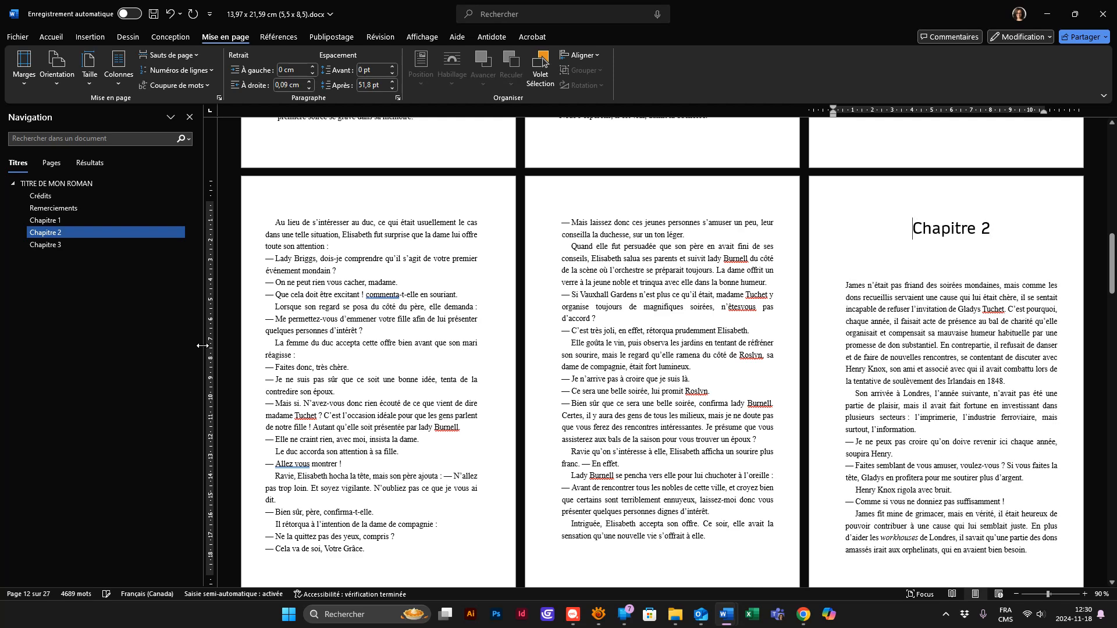
Insert an odd-page section break (Page impaire) directly before the "Chapitre 3" heading
scroll(456, 318, "down", 9)
left_click(53, 249)
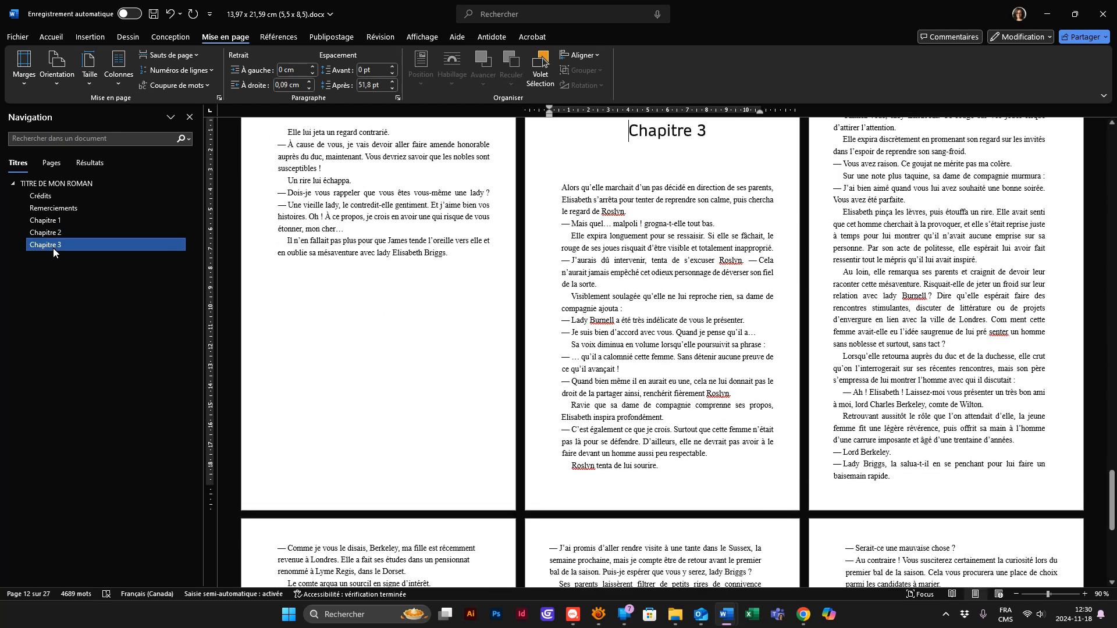
left_click(177, 58)
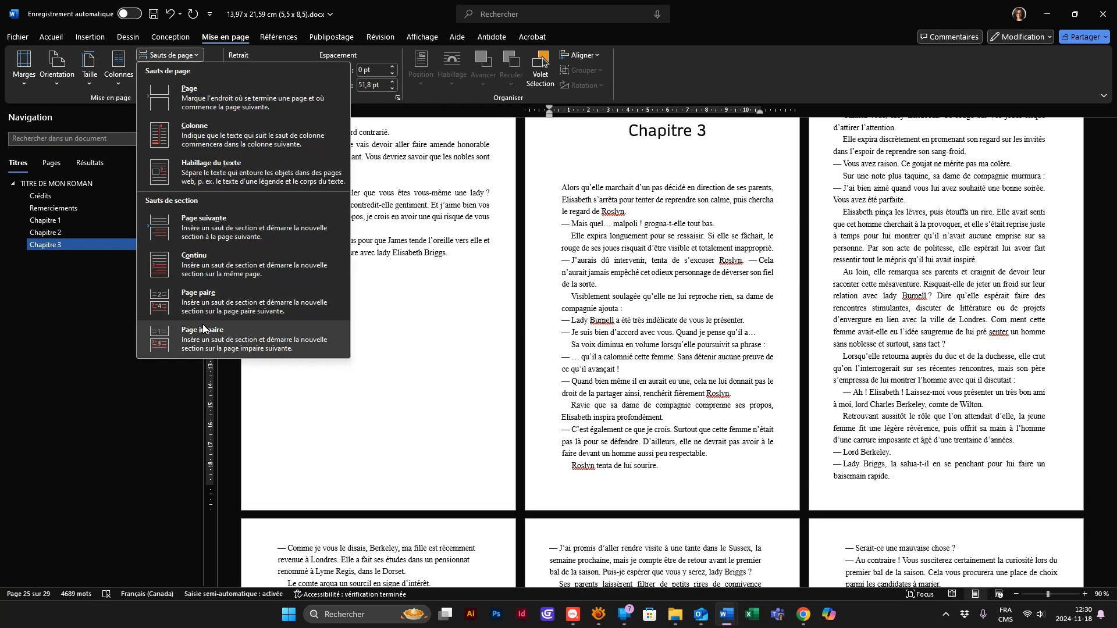
left_click(205, 337)
Delete the extra break after the last line of Chapitre 2 to remove the blank page before Chapitre 3
scroll(229, 339, "up", 3)
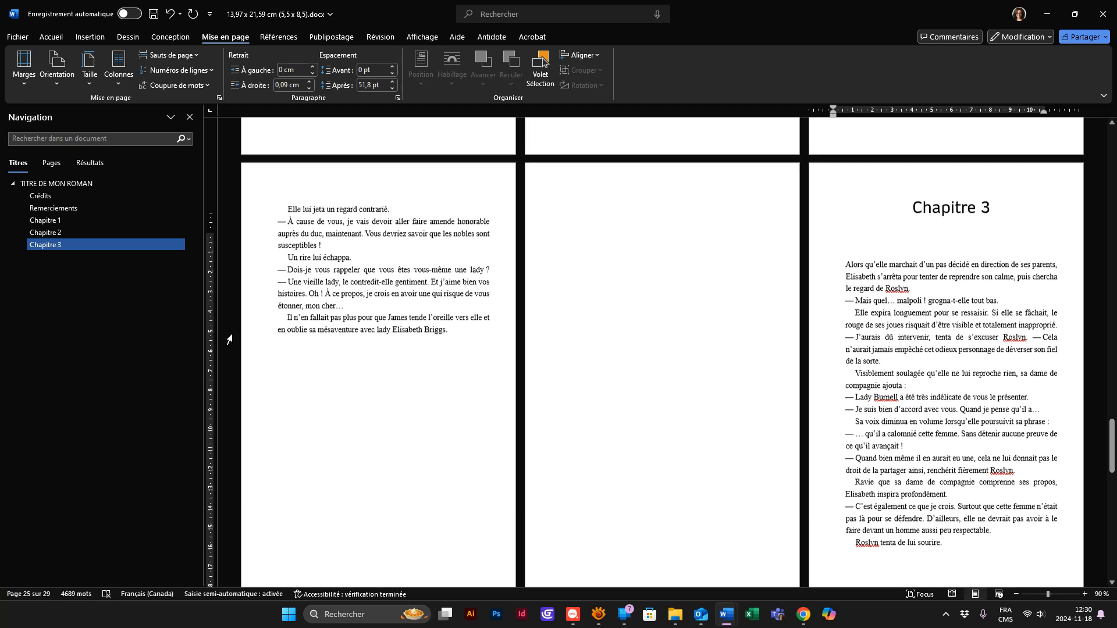
left_click(475, 379)
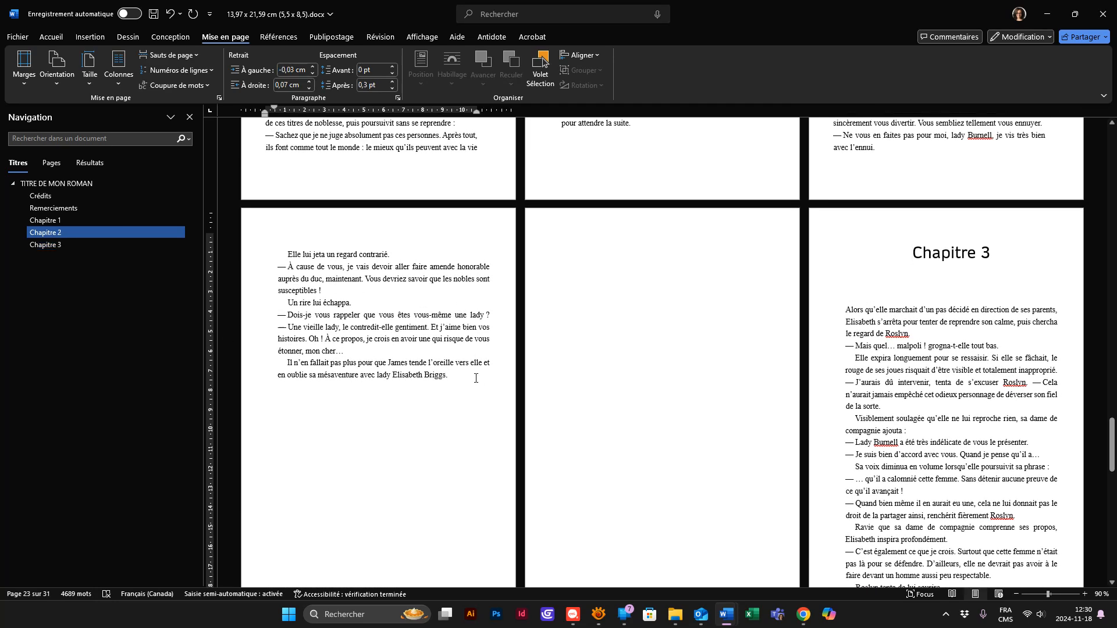
scroll(481, 379, "down", 3)
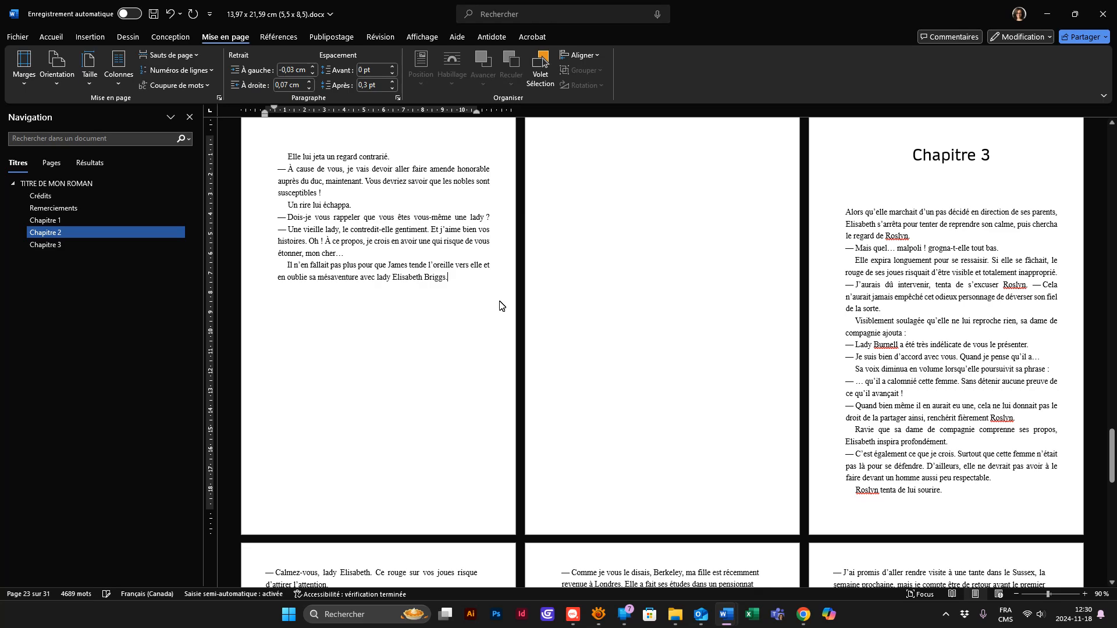
key("Delete")
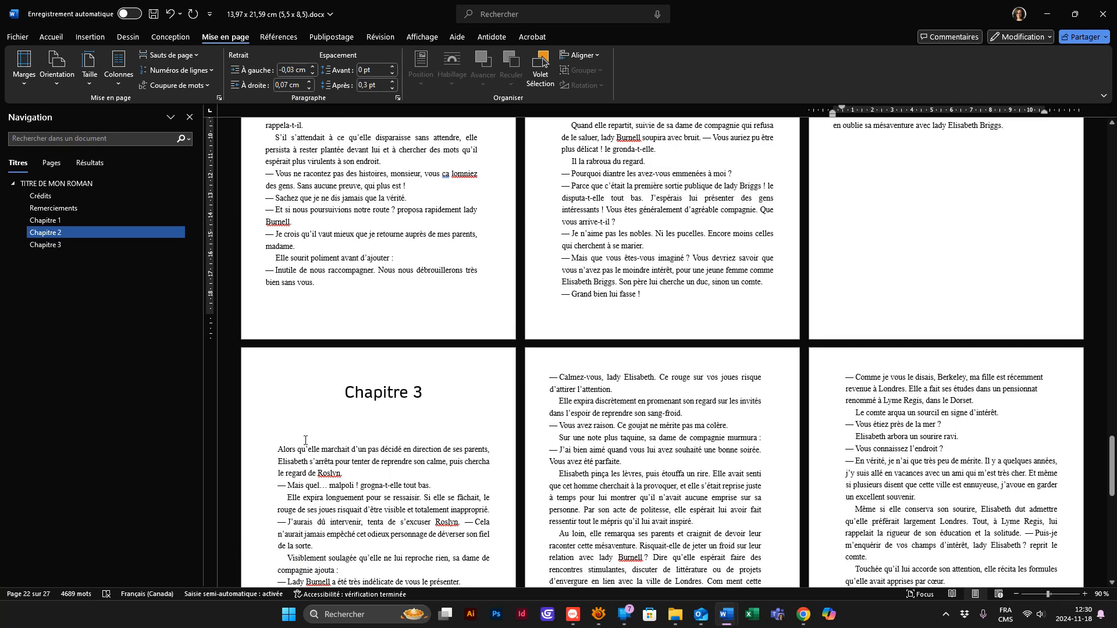
scroll(306, 440, "down", 3)
scroll(1049, 135, "up", 6)
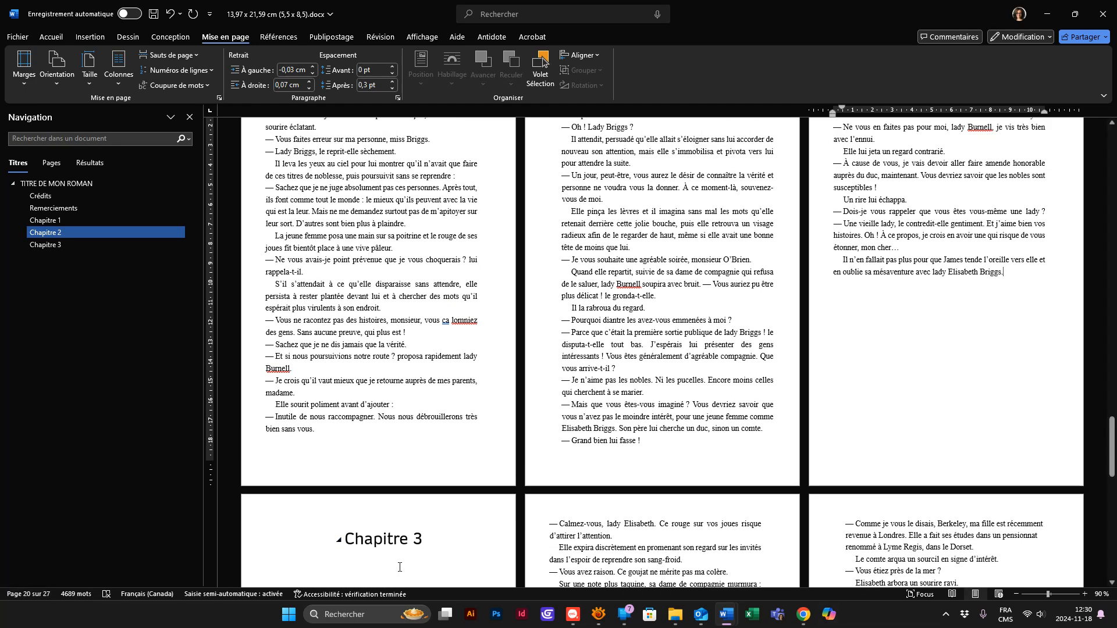
left_click(977, 332)
From the start of the document, insert page numbers at the bottom of the page in the "Numéro normal 2" style
key("ctrl+Home")
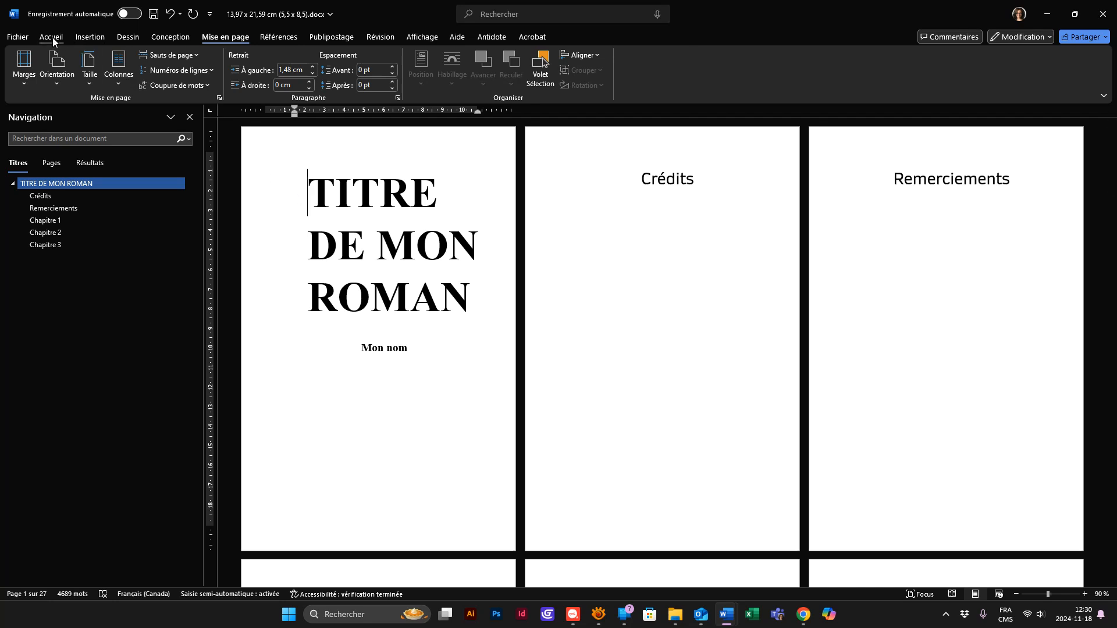
left_click(88, 36)
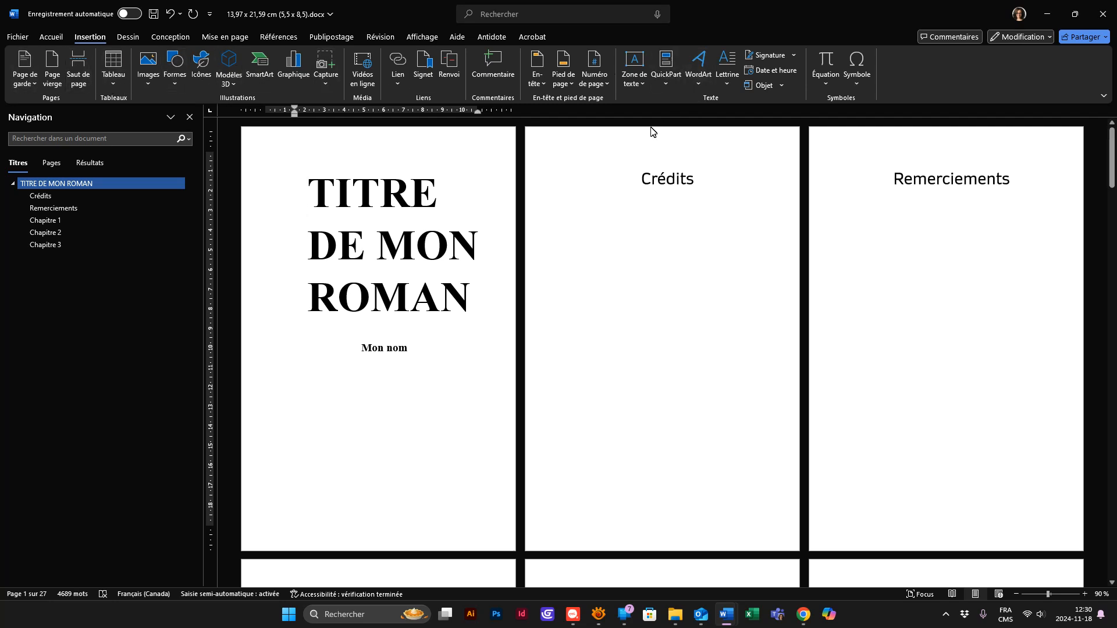
left_click(595, 75)
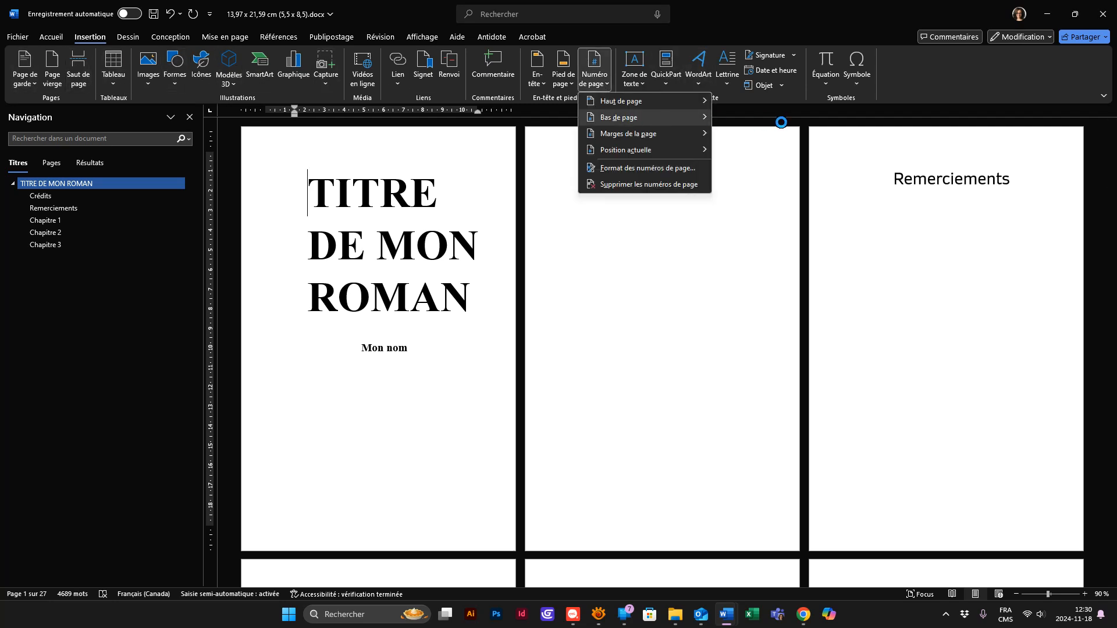
mouse_move(629, 117)
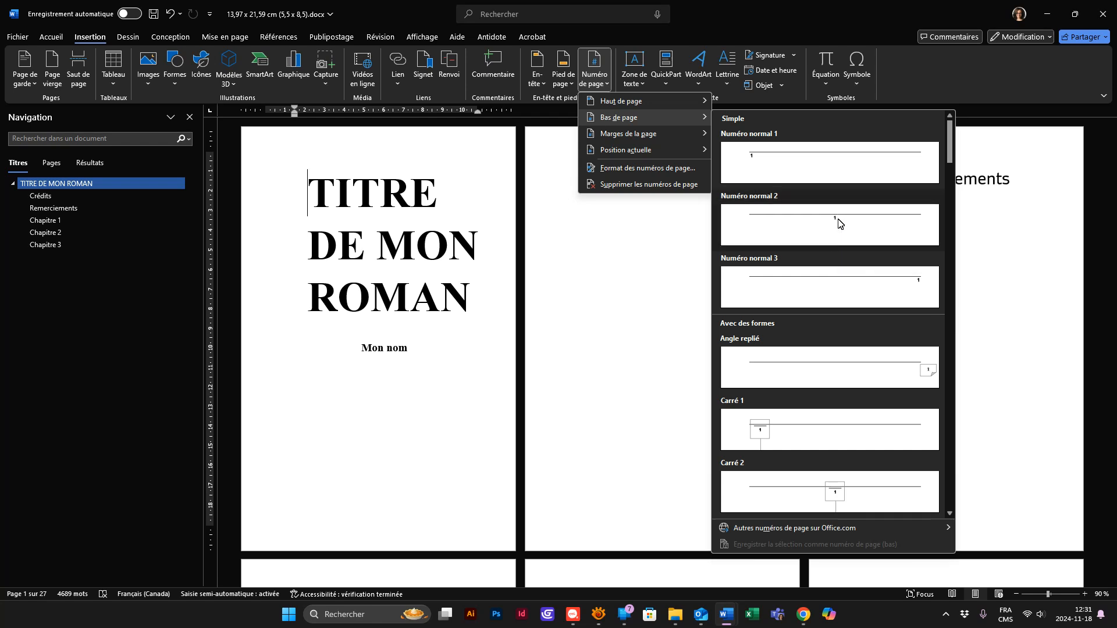
left_click(837, 220)
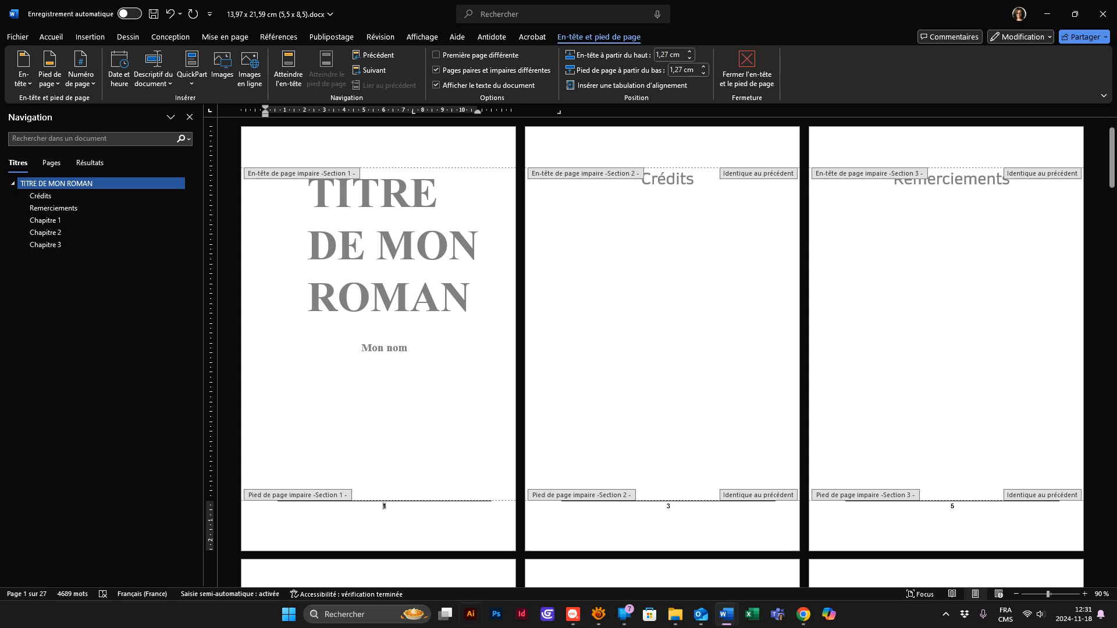
scroll(405, 504, "up", 13)
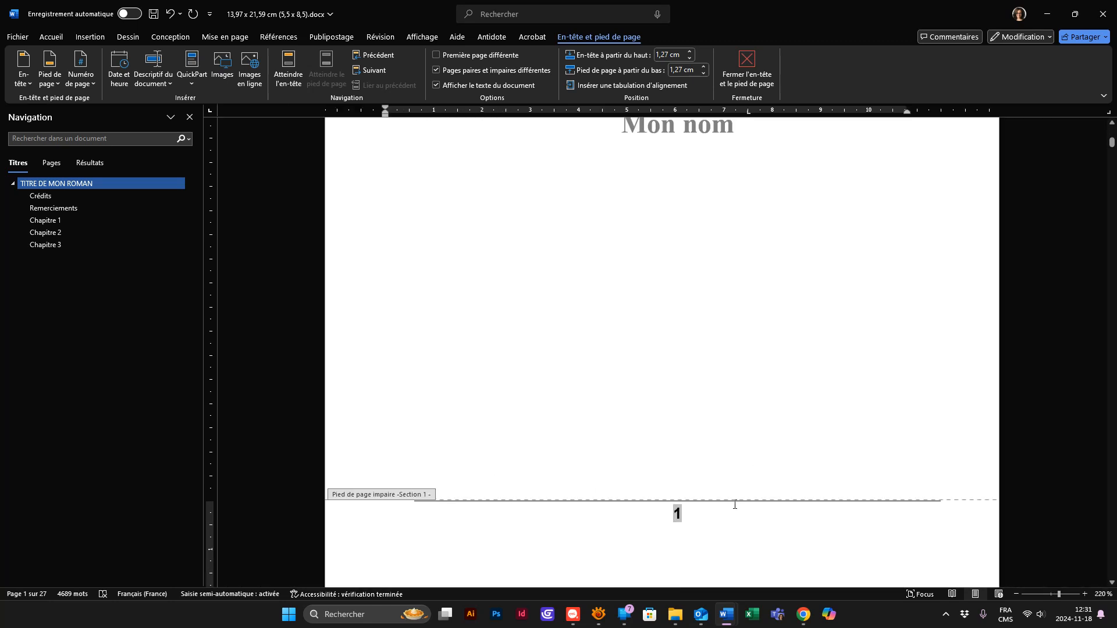
Remove the border line above the page number in the odd-page footer of Section 1
left_click_drag(613, 519, 706, 525)
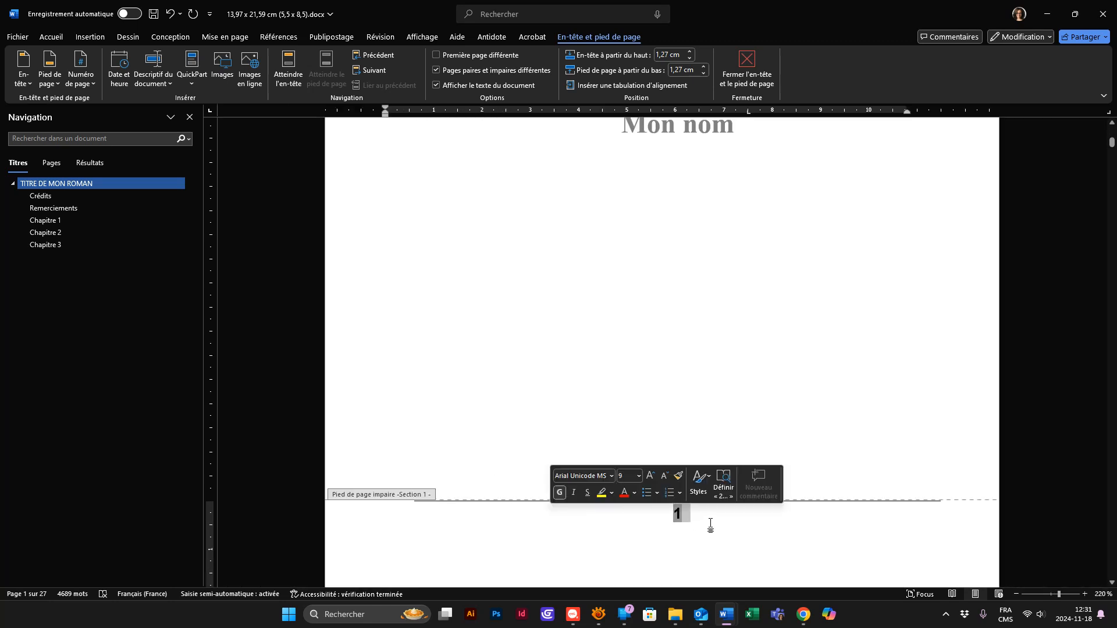
scroll(719, 526, "up", 1)
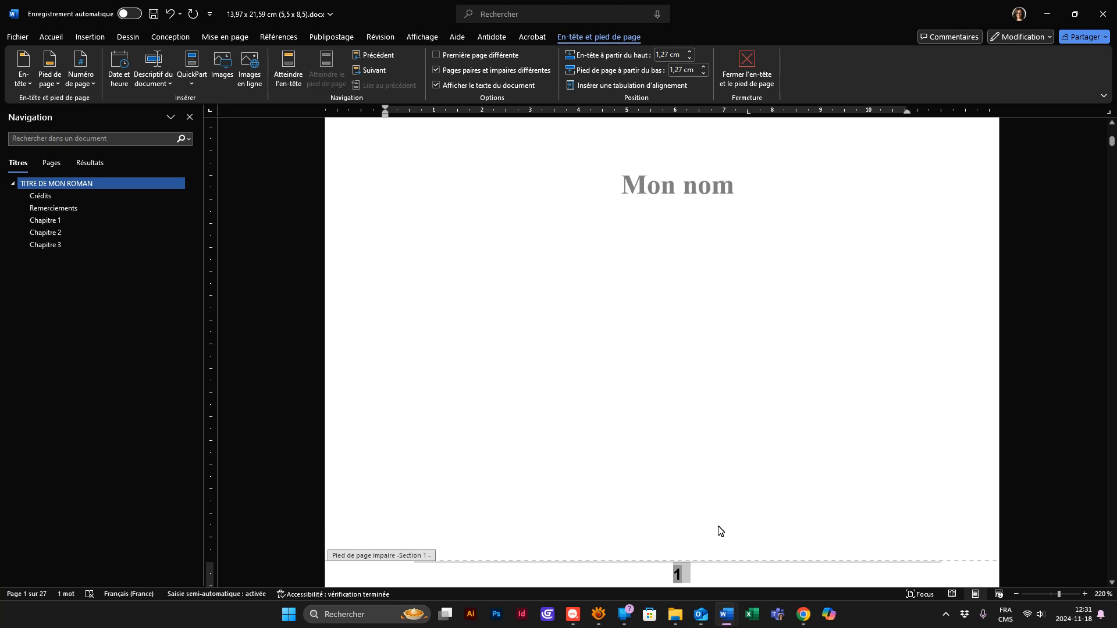
scroll(718, 526, "down", 5)
left_click(723, 264)
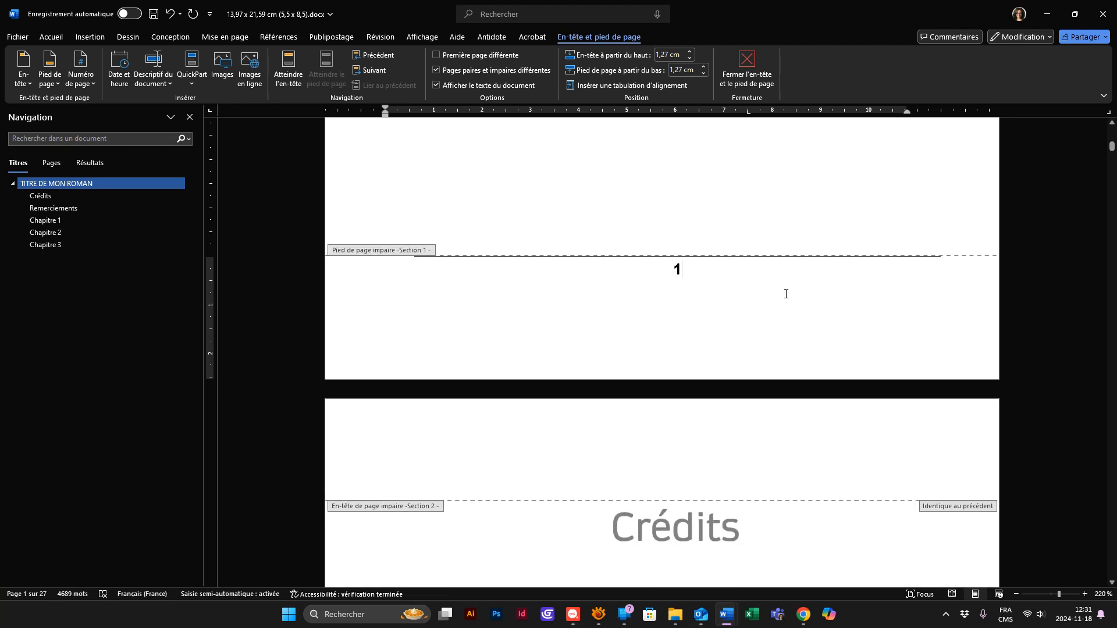
left_click(50, 38)
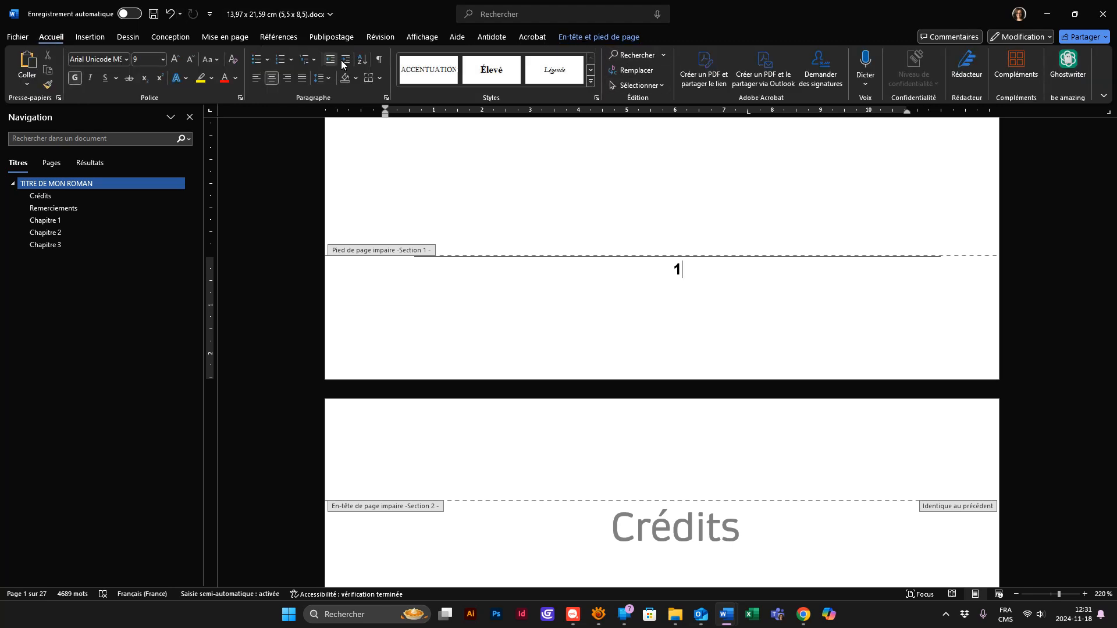
left_click(379, 78)
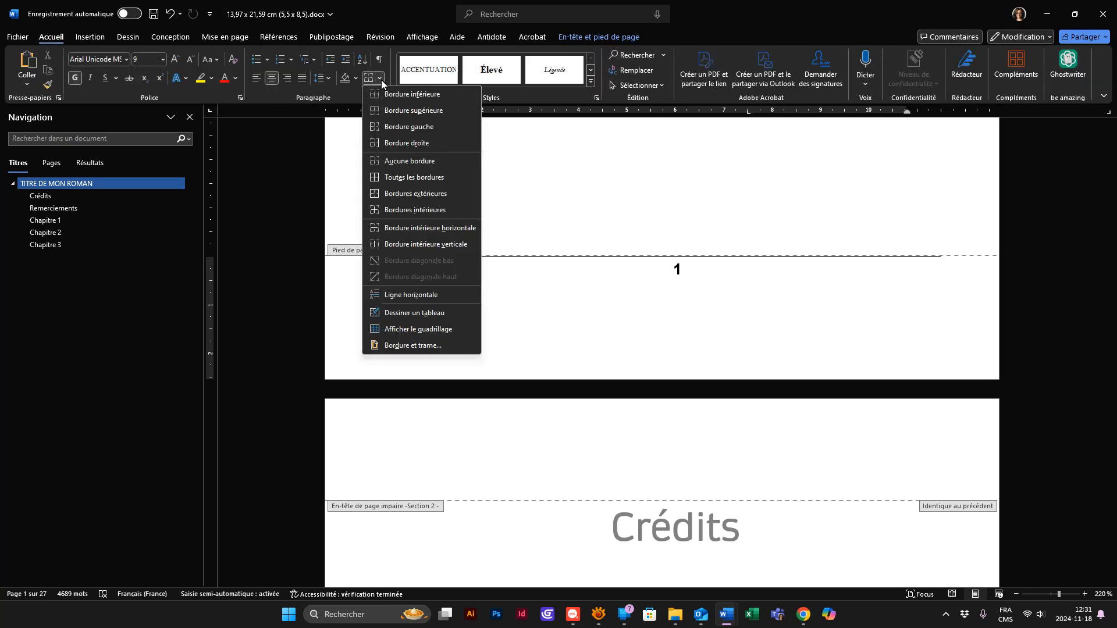
left_click(414, 163)
Leave footer editing and check the page numbers at the foot of the pages from the title page through Chapitre 1
scroll(652, 324, "down", 8)
scroll(654, 324, "down", 5)
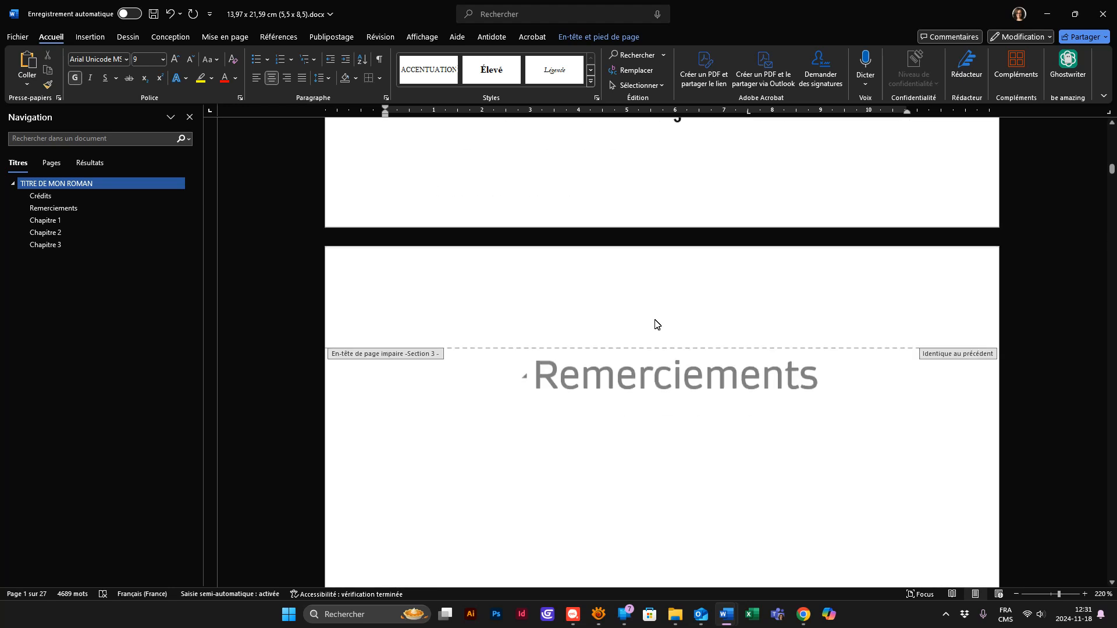
scroll(680, 331, "up", 3)
scroll(743, 352, "down", 10)
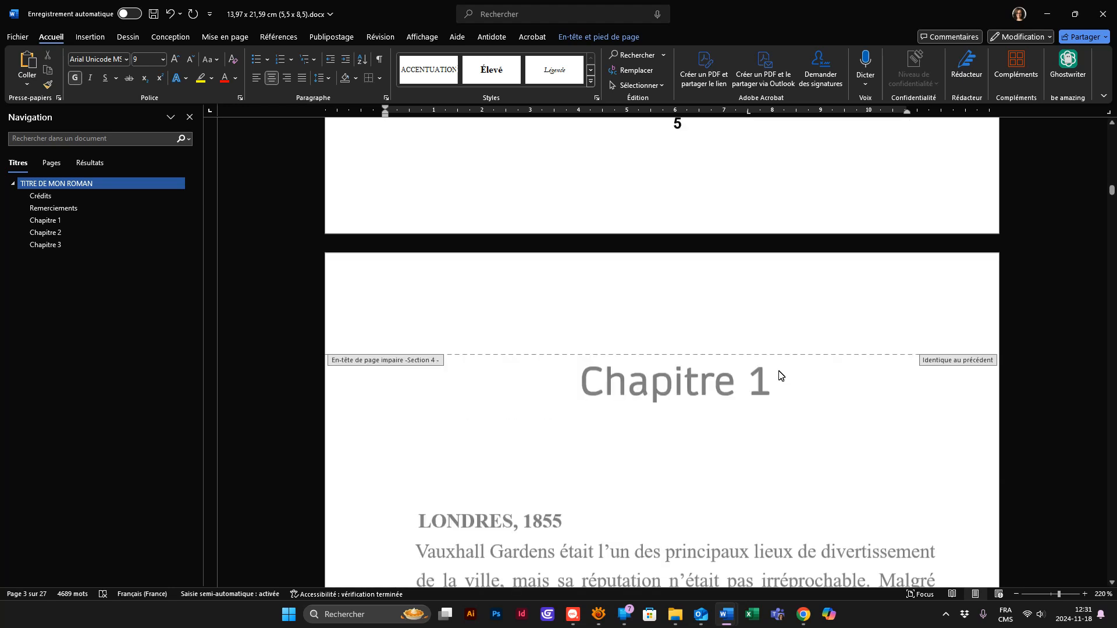
scroll(780, 369, "up", 1)
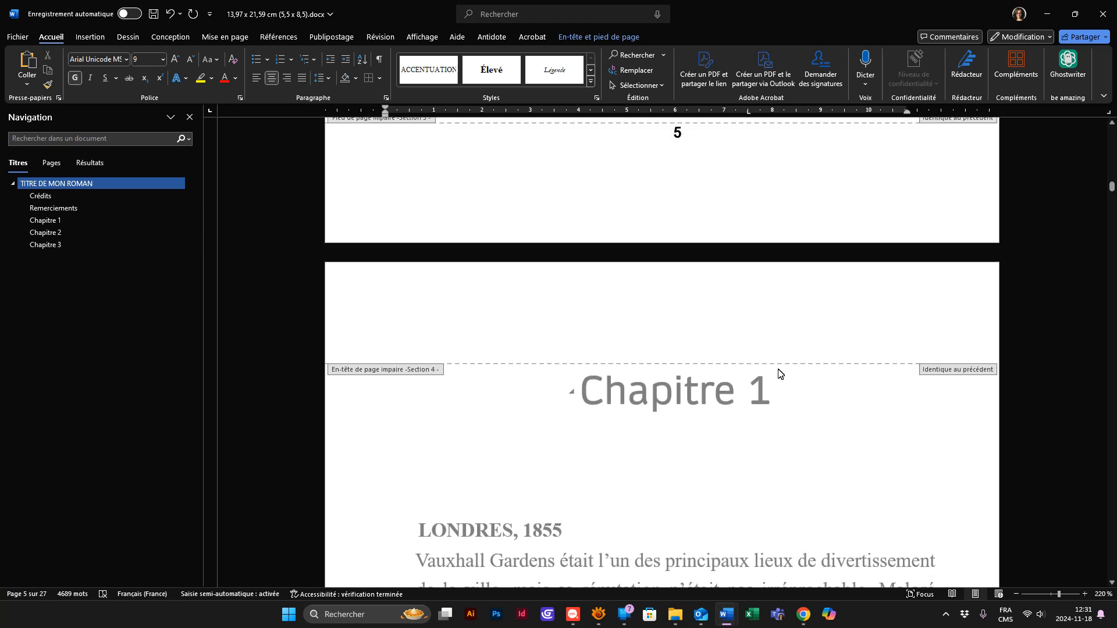
scroll(657, 351, "up", 5)
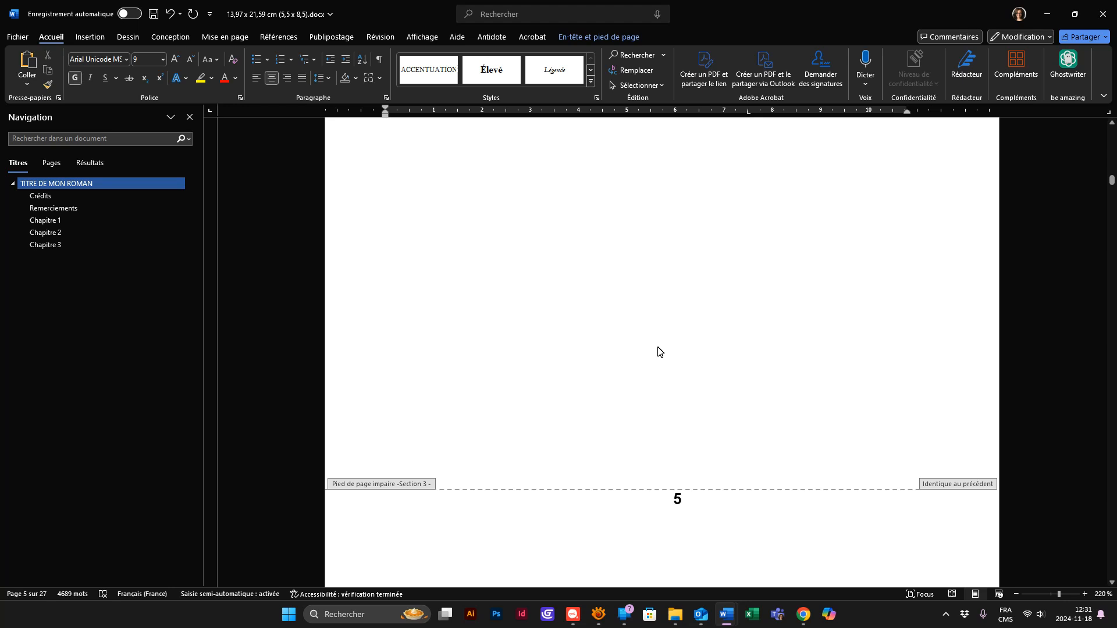
double_click(605, 262)
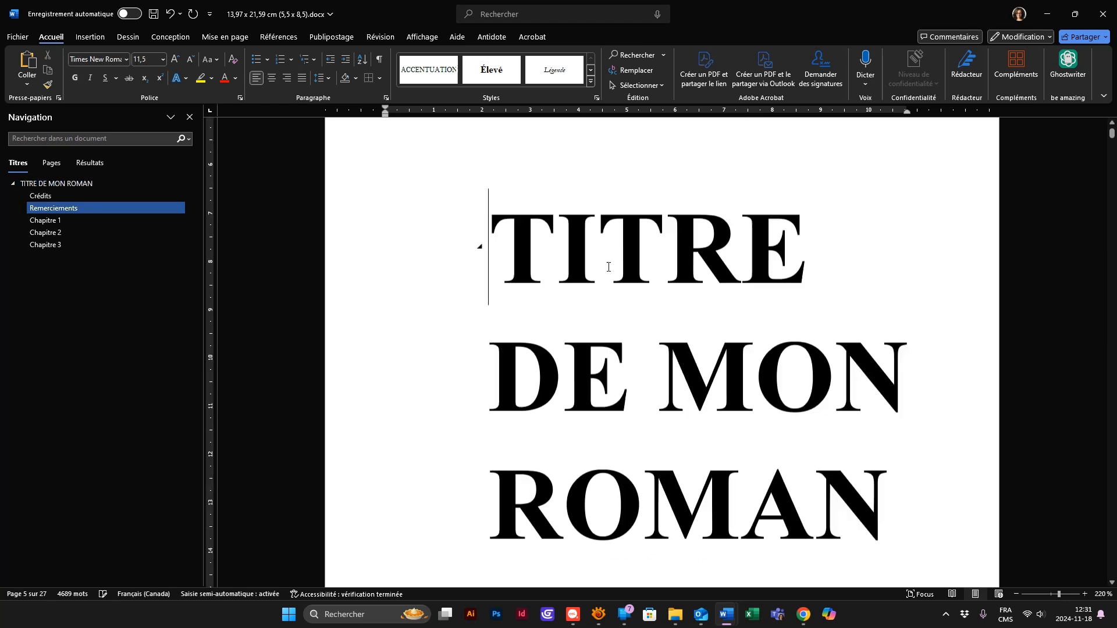
scroll(698, 317, "down", 8)
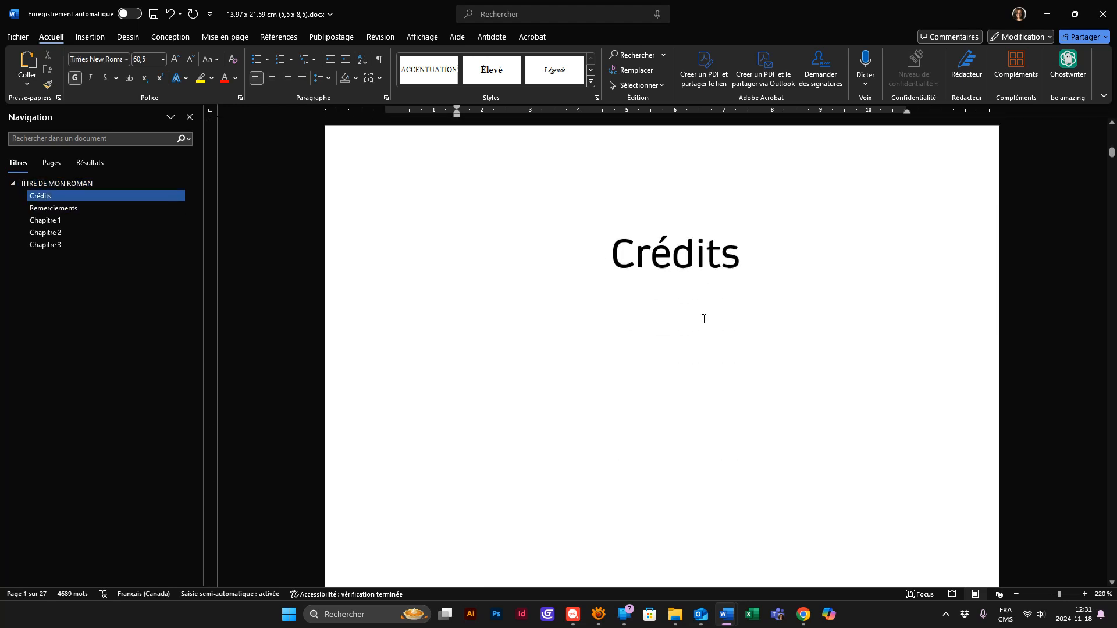
scroll(704, 318, "down", 10)
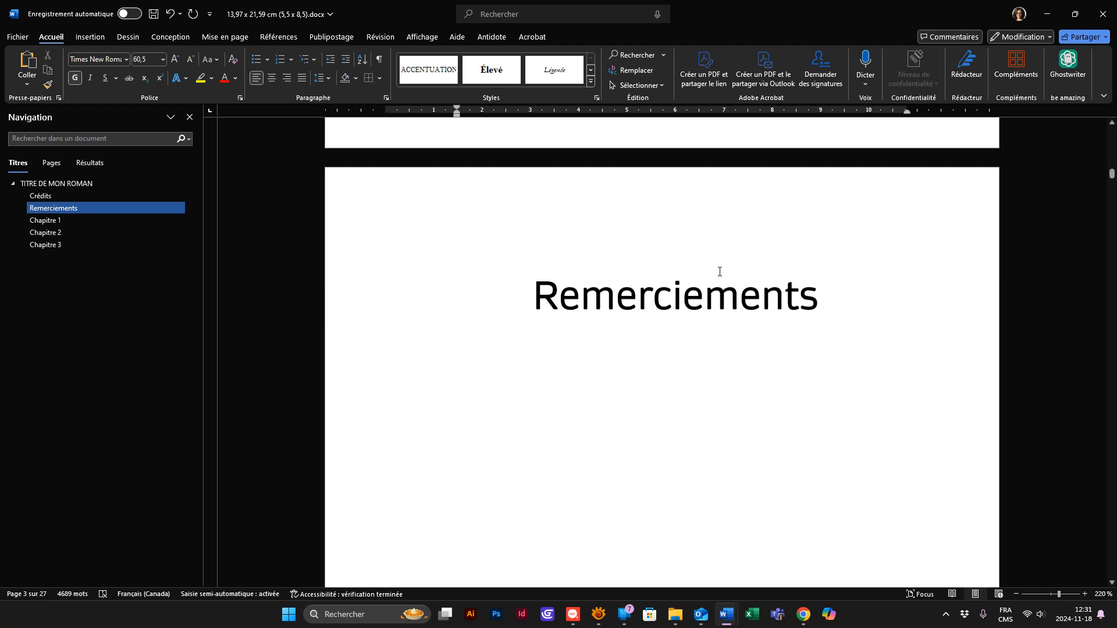
scroll(720, 272, "down", 15)
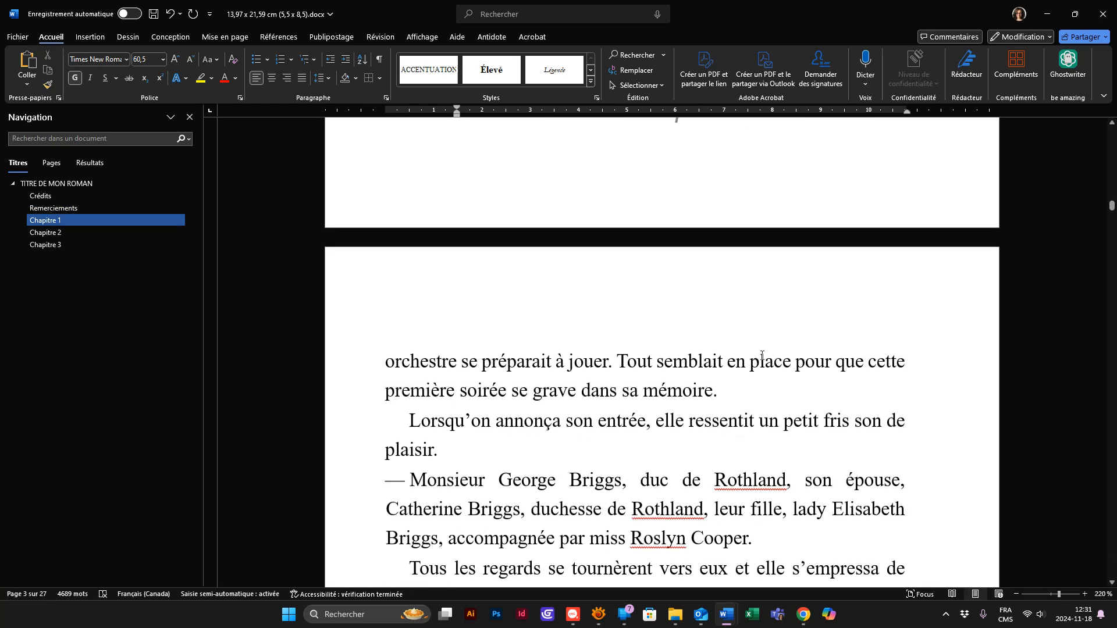
scroll(762, 356, "down", 15)
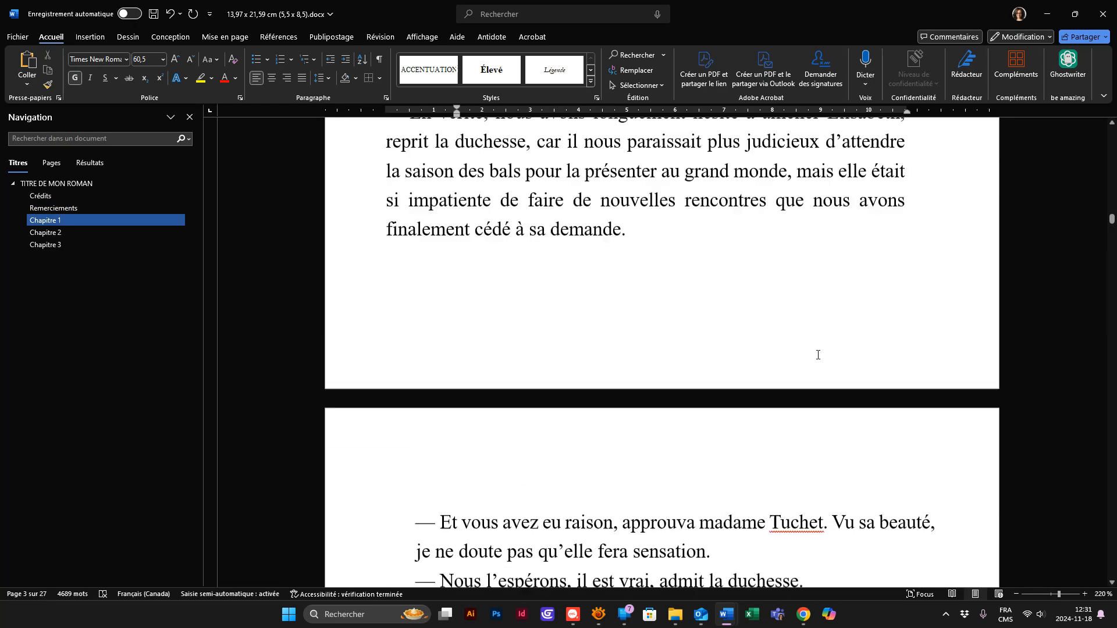
In Chapitre 1, start a new paragraph before the dialogue line "— Et que vois-je ?"
scroll(817, 355, "up", 3)
left_click(863, 204)
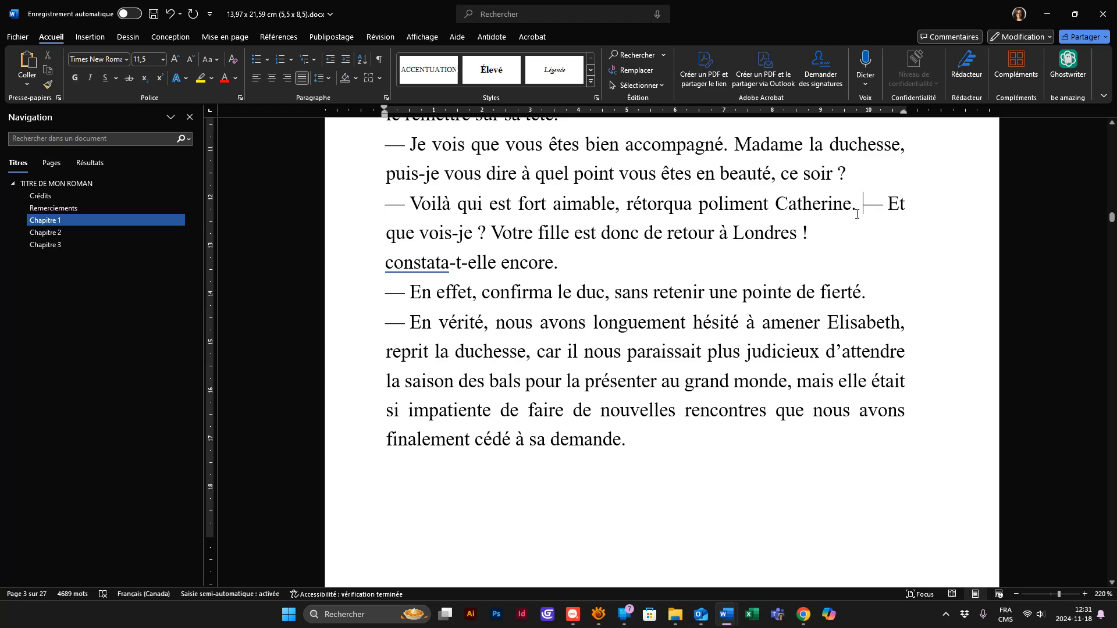
key("Return")
Check which pages have numbers up to Chapitre 2, and again from the start of the document into Chapitre 1
scroll(851, 176, "down", 18)
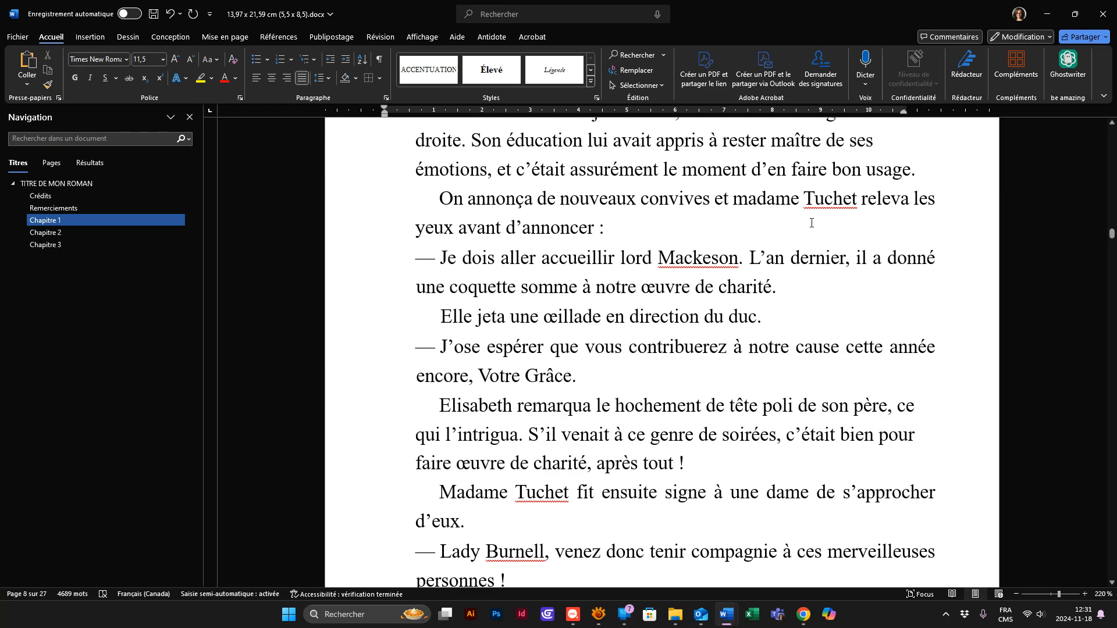
scroll(815, 227, "down", 13)
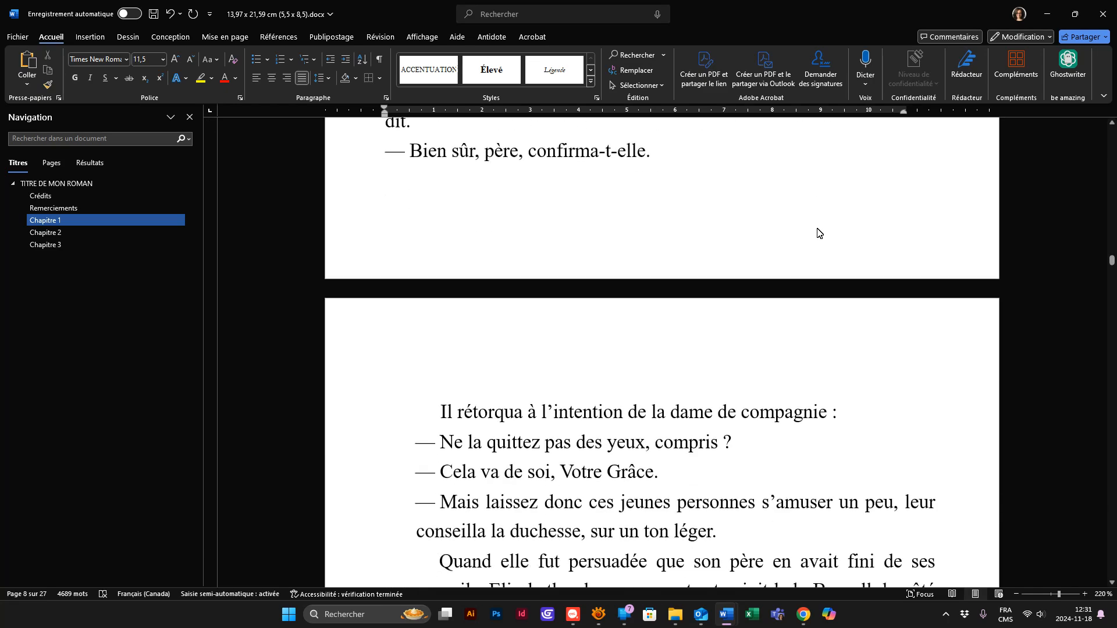
scroll(817, 234, "down", 15)
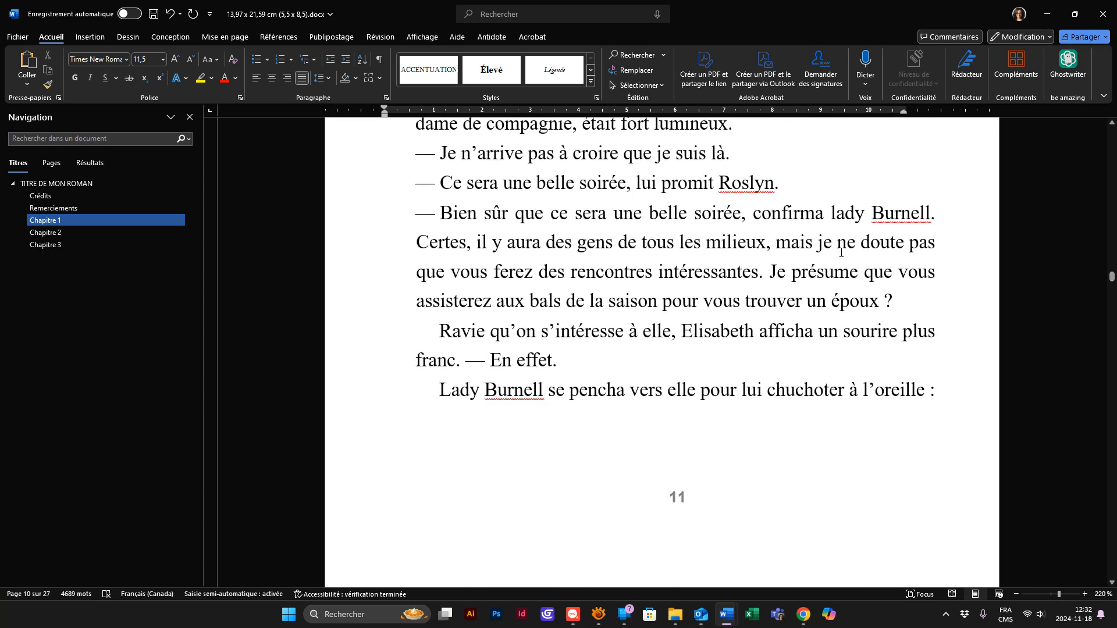
scroll(840, 262, "down", 15)
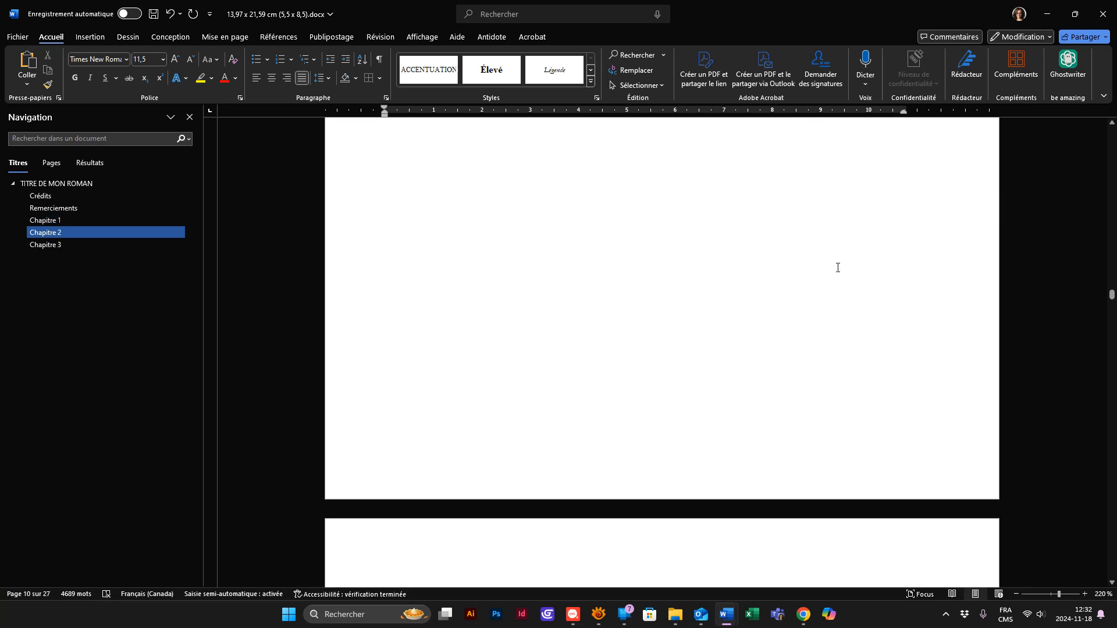
key("ctrl+Home")
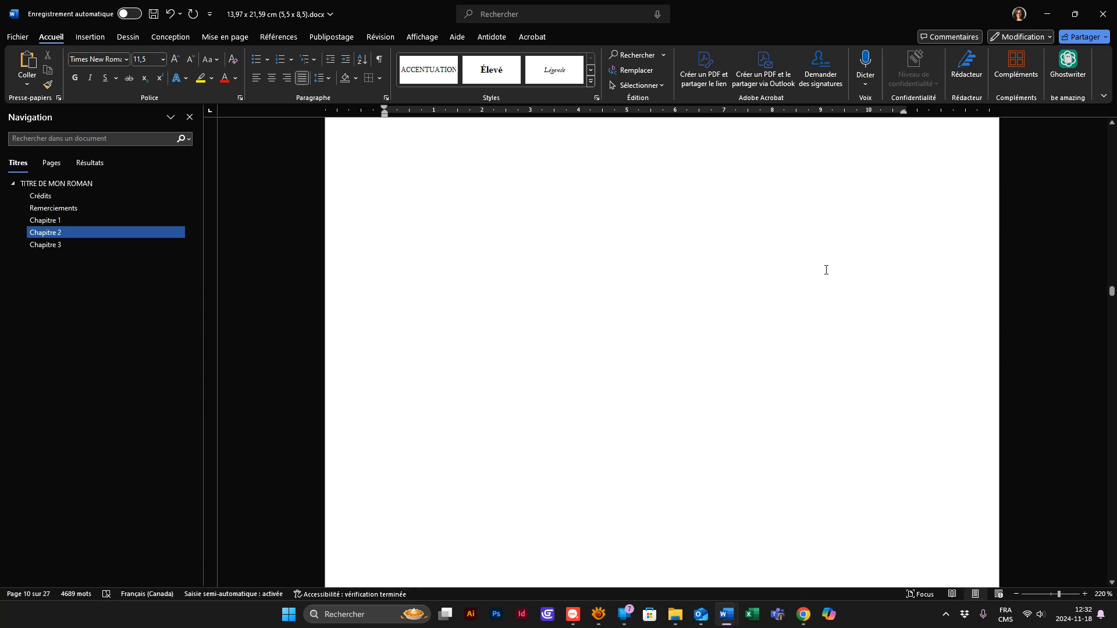
scroll(827, 252, "down", 15)
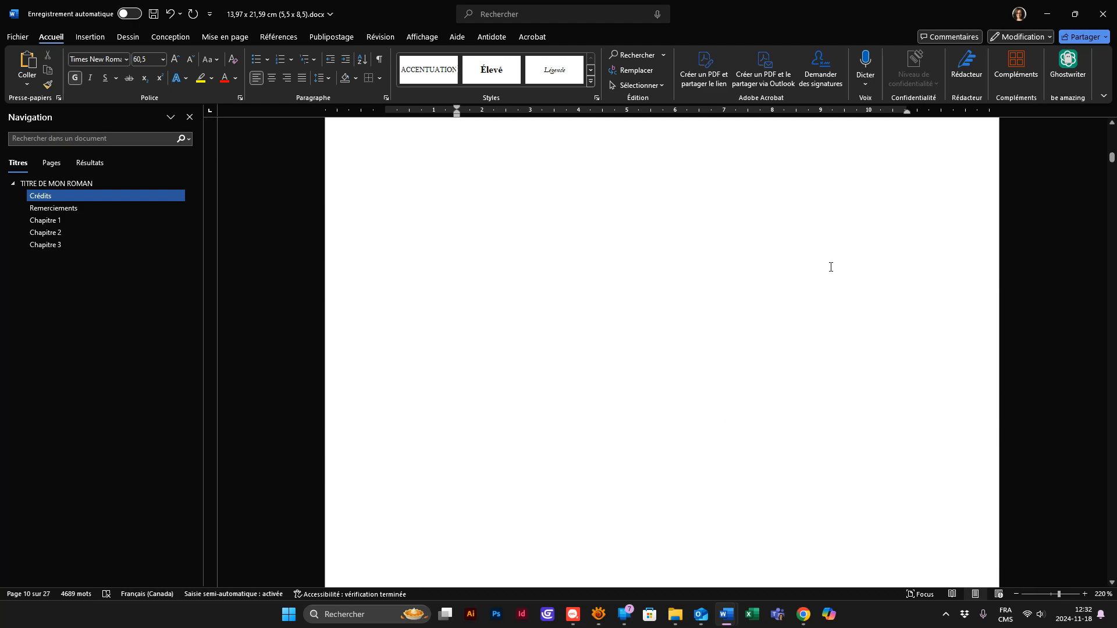
scroll(866, 287, "down", 20)
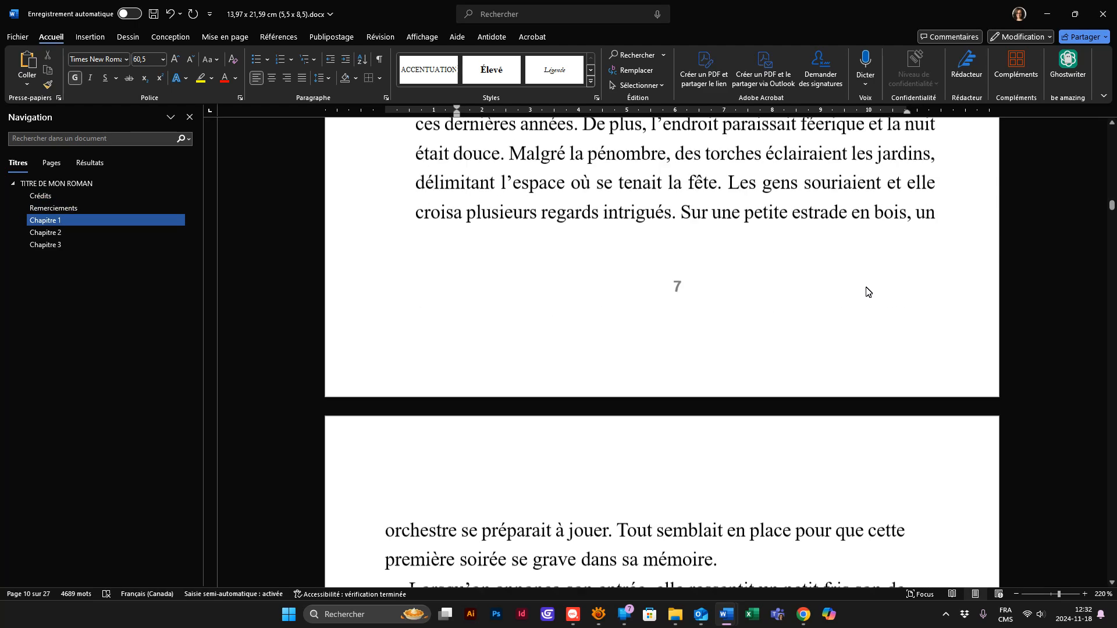
In Chapitre 1, start a new paragraph before the dialogue dash that follows "quel plaisir de vous voir parmi nous !"
scroll(722, 229, "up", 6)
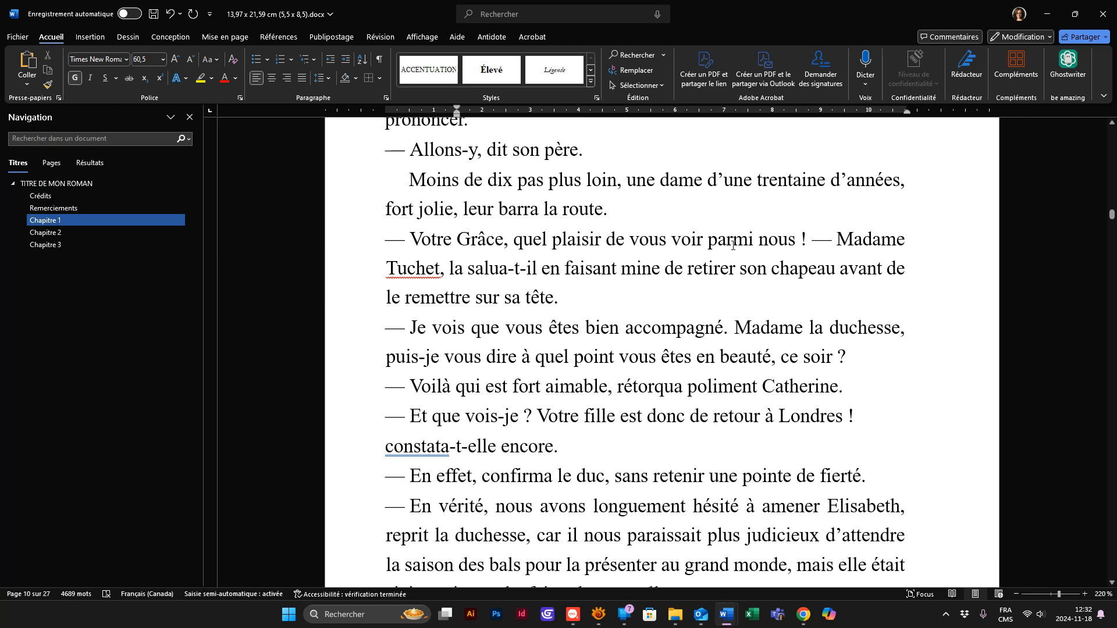
left_click(814, 243)
key("Return")
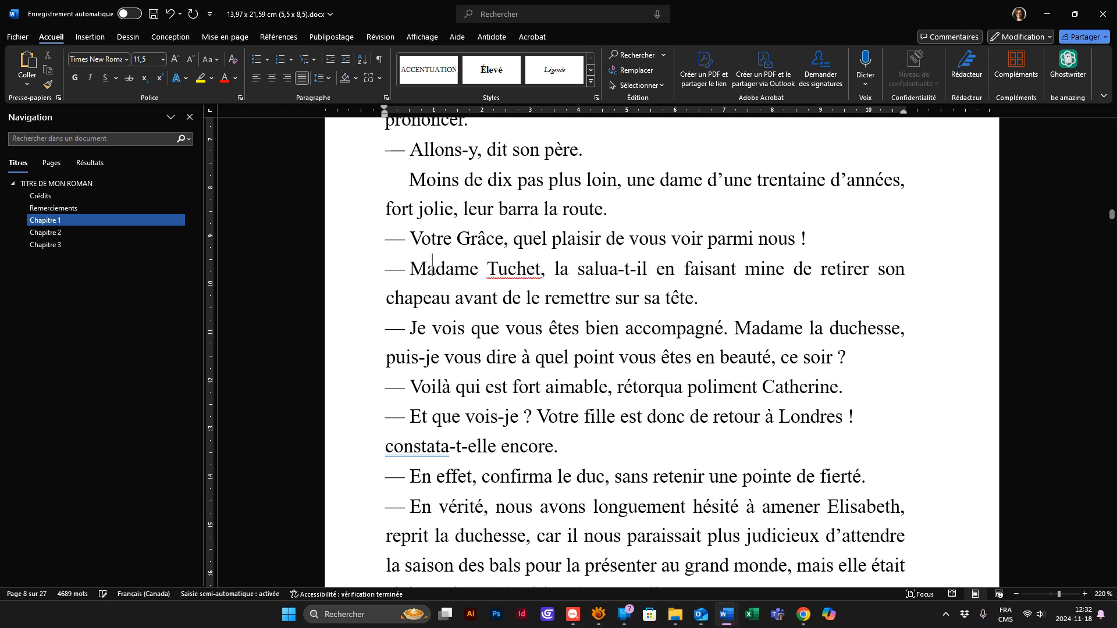
From an even page of Chapitre 1, insert page numbers at the bottom of the page in the "Numéro normal 2" style
left_click(648, 239)
left_click(90, 37)
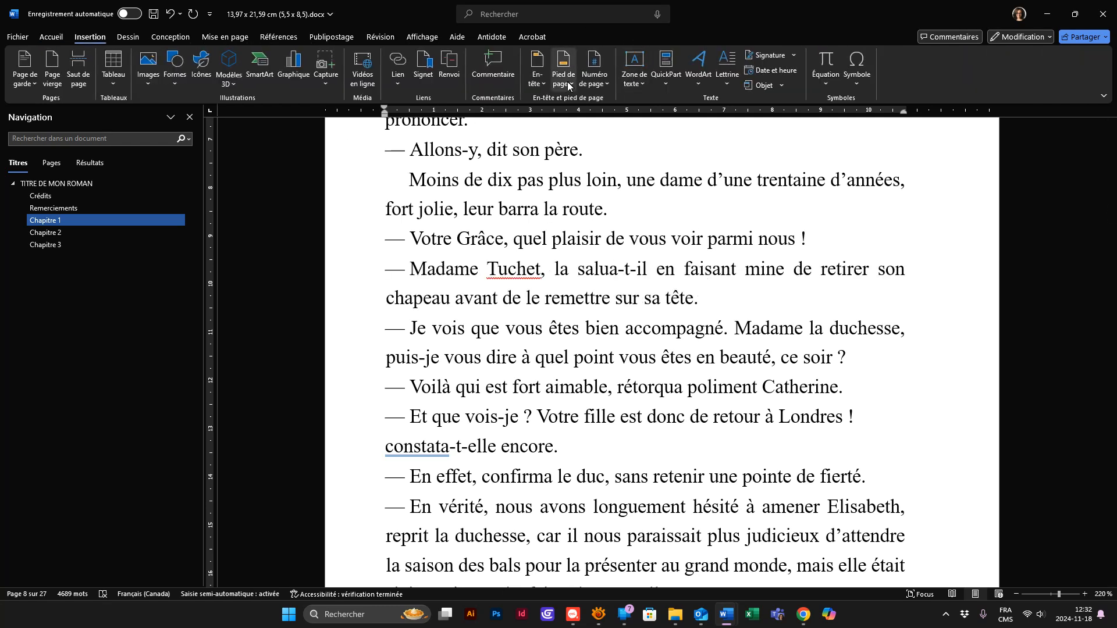
left_click(593, 73)
mouse_move(616, 119)
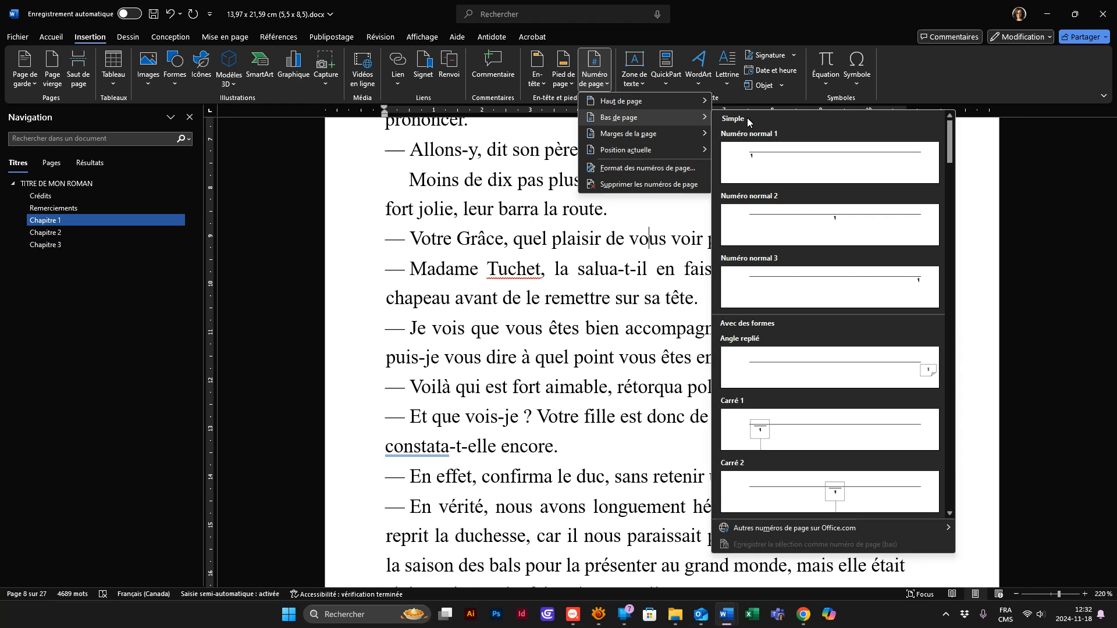
left_click(824, 226)
Remove the border line above the page number in the even-page footer of Section 4
left_click(685, 458)
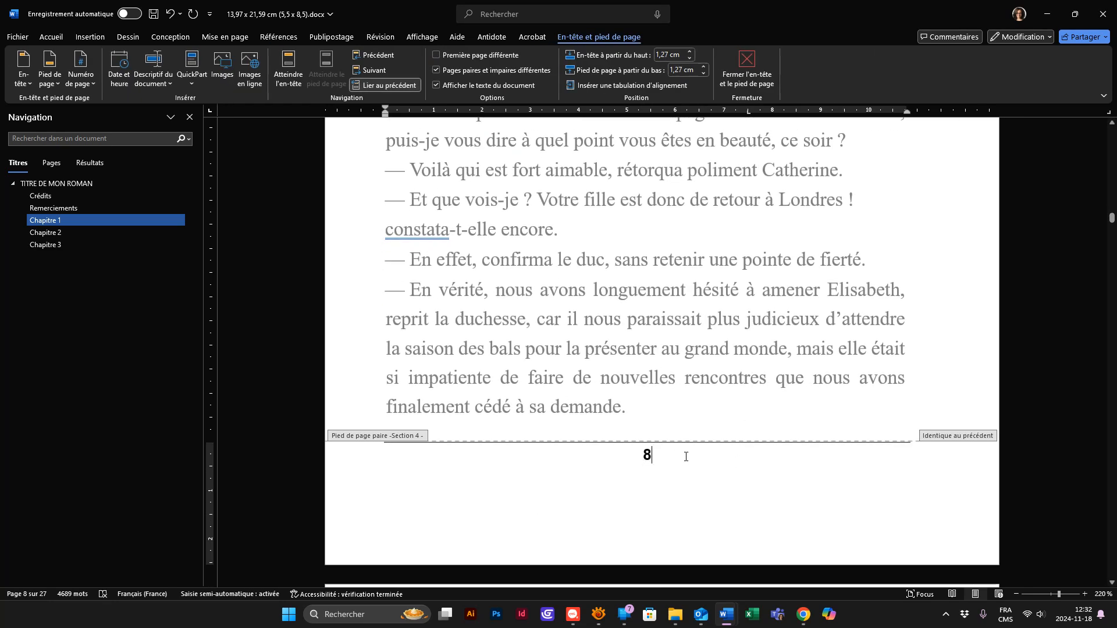
left_click(56, 37)
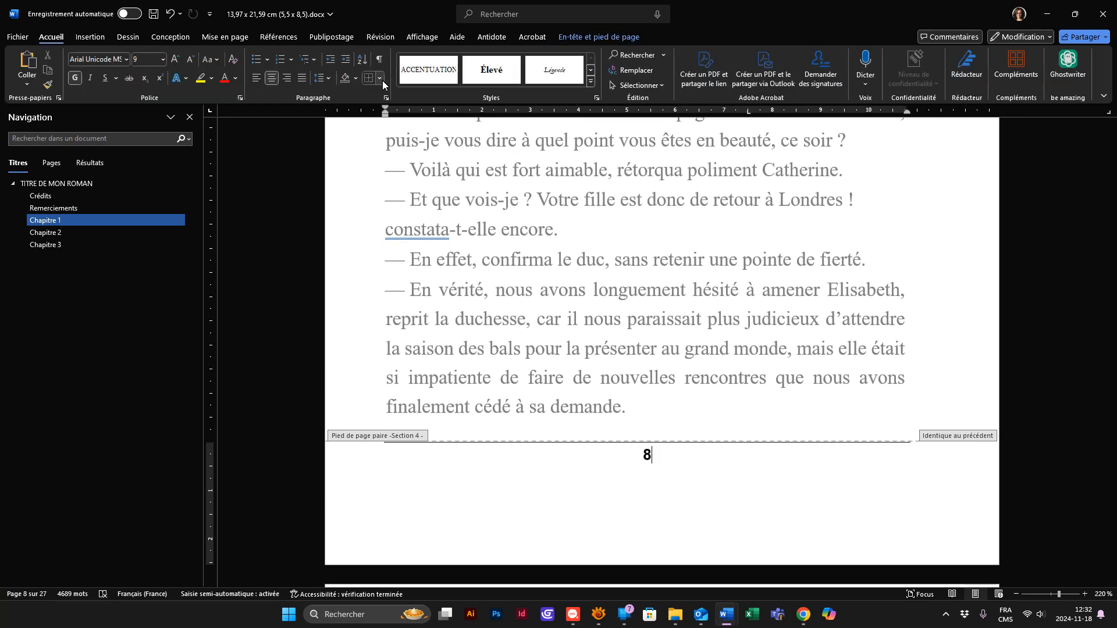
key("ctrl+z")
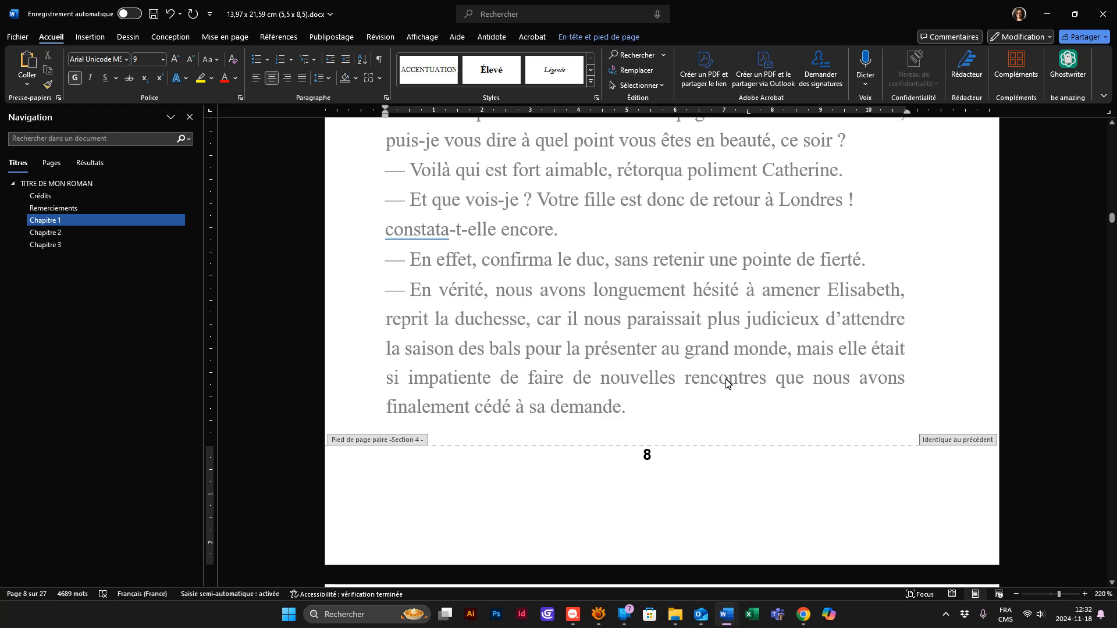
Check the footers from Chapitre 1 into Chapitre 2, including the first-page footer of Section 5, and return to the body text
scroll(726, 383, "down", 20)
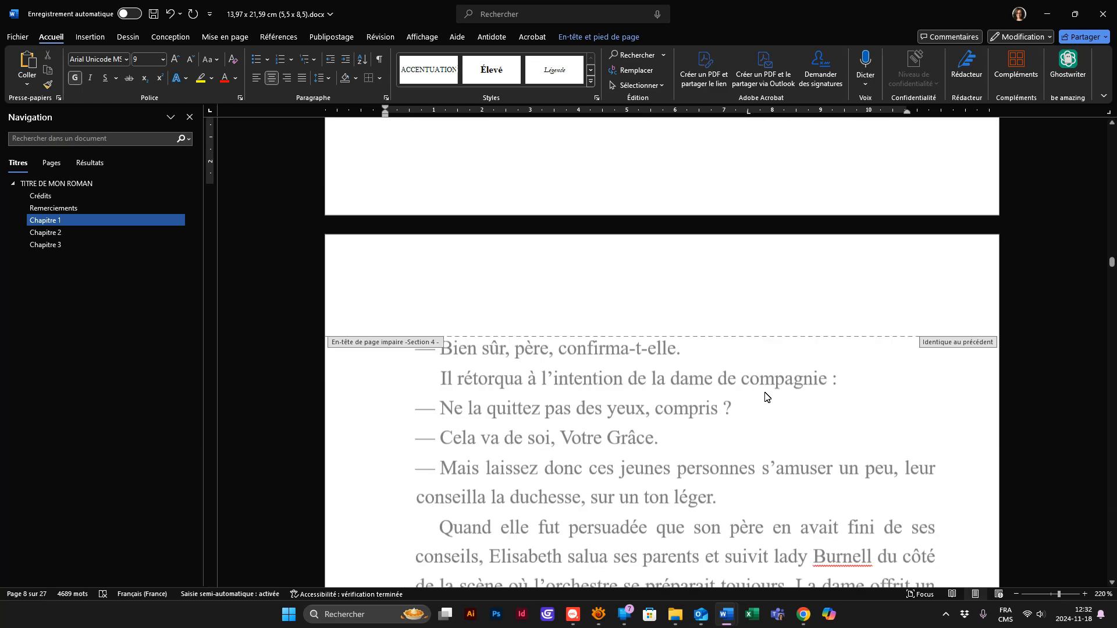
scroll(766, 393, "down", 20)
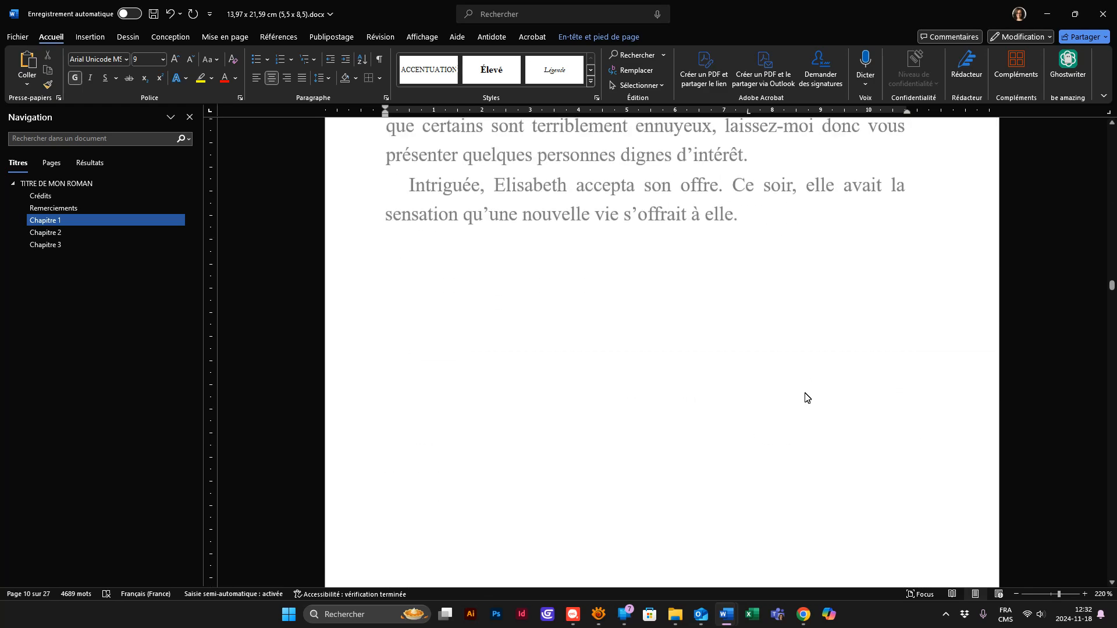
scroll(805, 397, "down", 20)
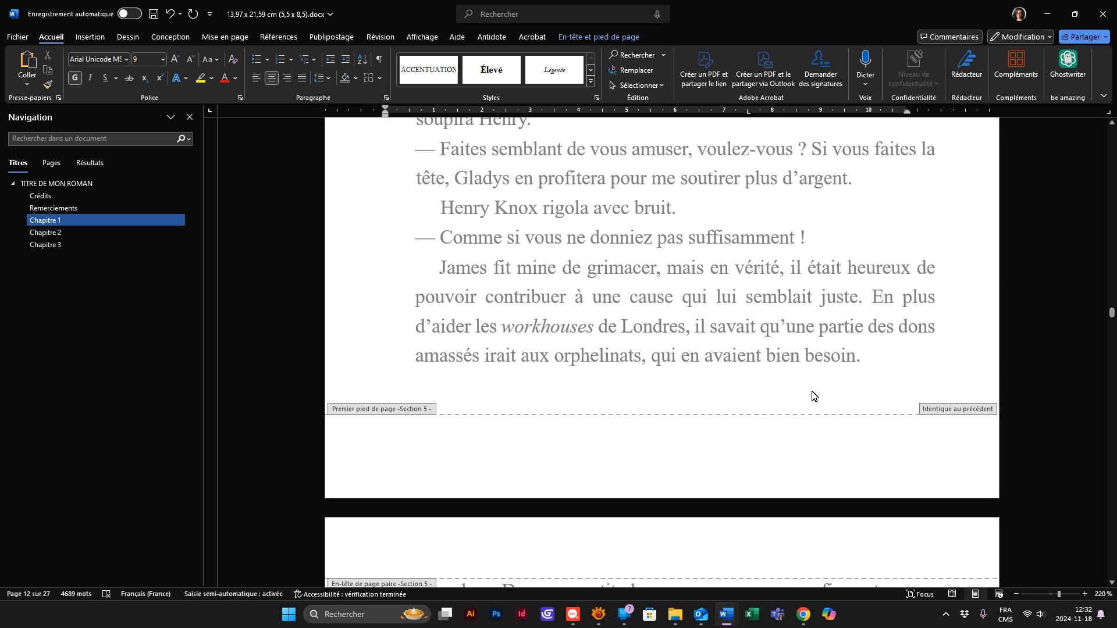
left_click(773, 434)
scroll(748, 403, "up", 12)
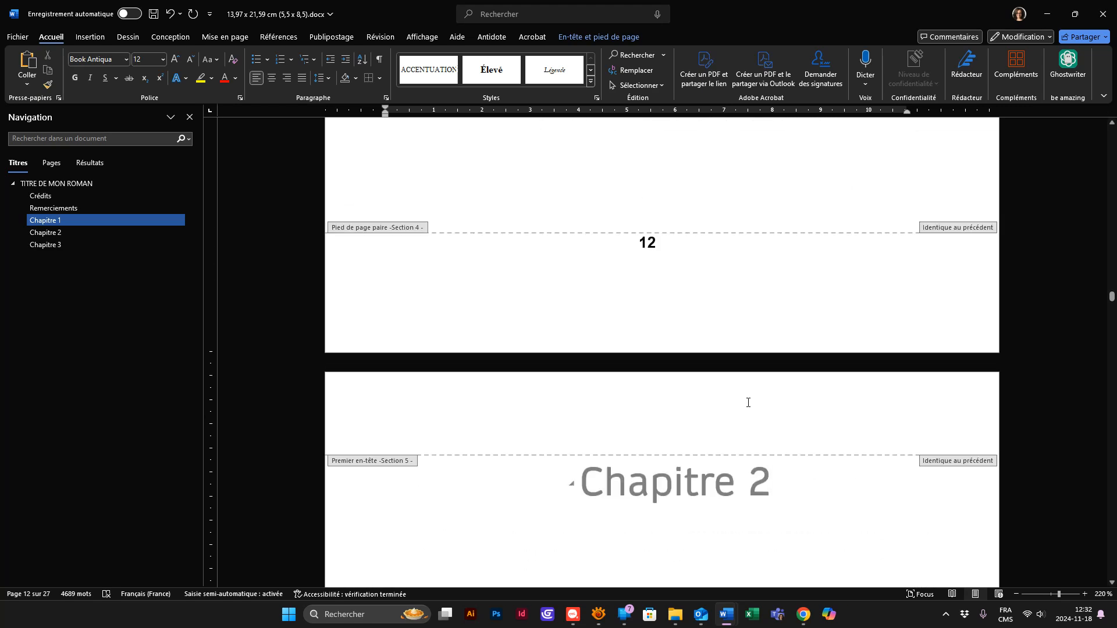
scroll(749, 404, "down", 6)
scroll(712, 454, "down", 10)
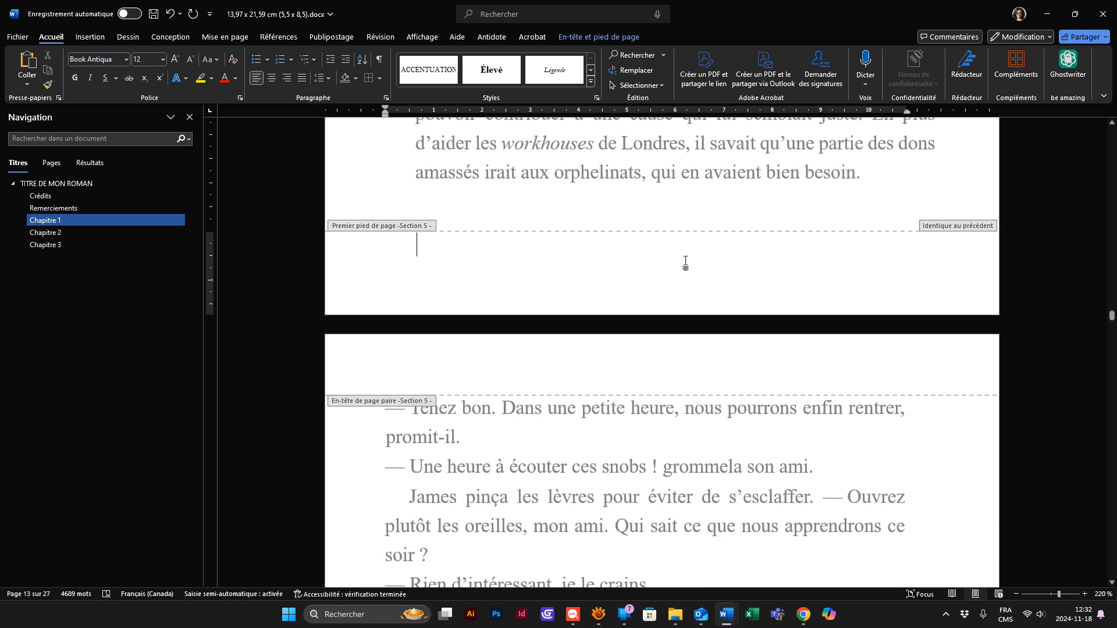
double_click(689, 198)
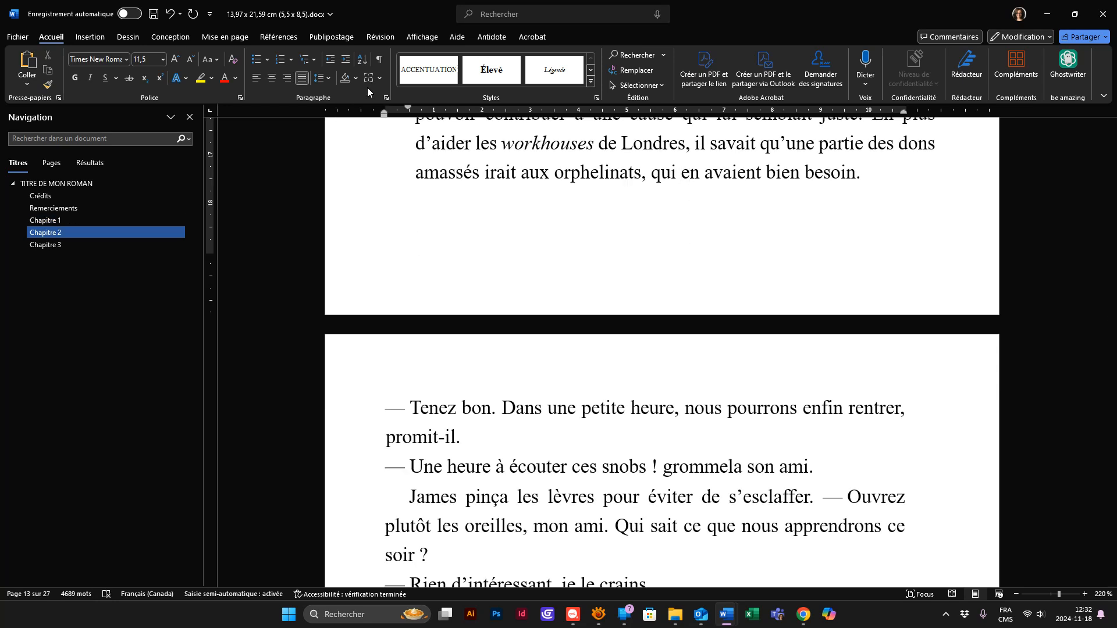
From the first page of Chapitre 2, insert page numbers at the bottom of the page in the "Numéro normal 2" style
left_click(91, 36)
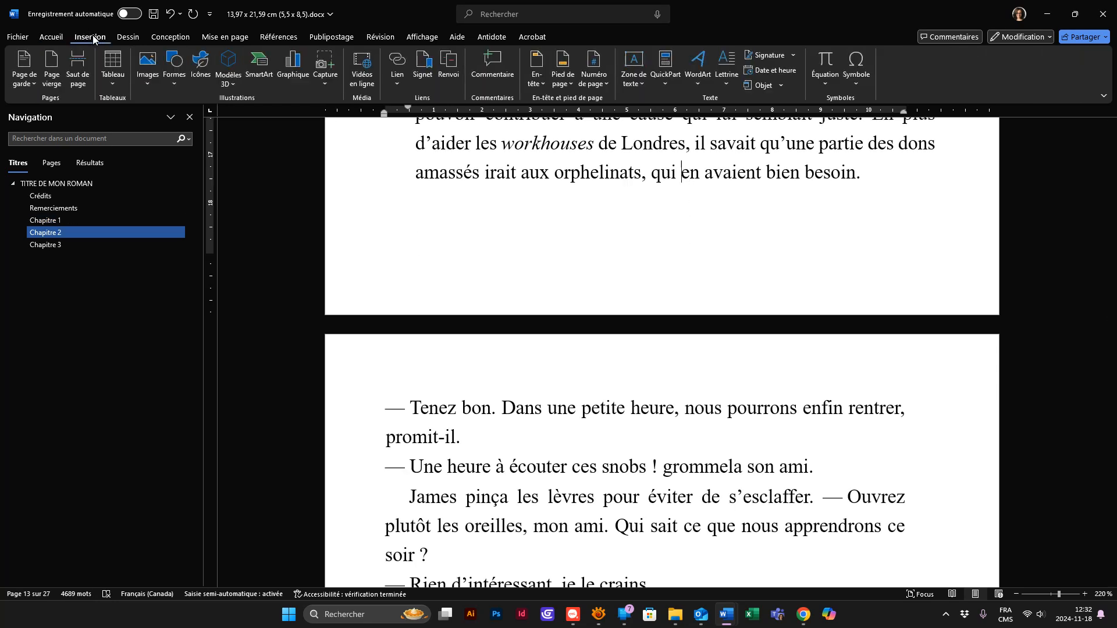
left_click(607, 83)
mouse_move(627, 124)
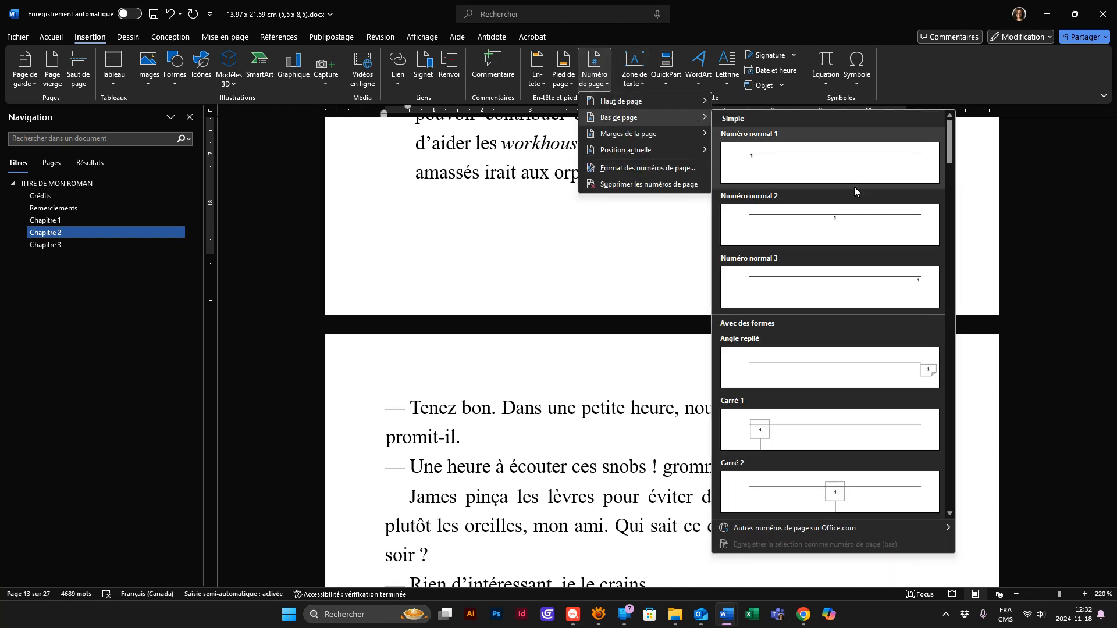
left_click(854, 227)
Remove the border line above the page number in the first-page footer of Section 5 and return to the body text
left_click(731, 484)
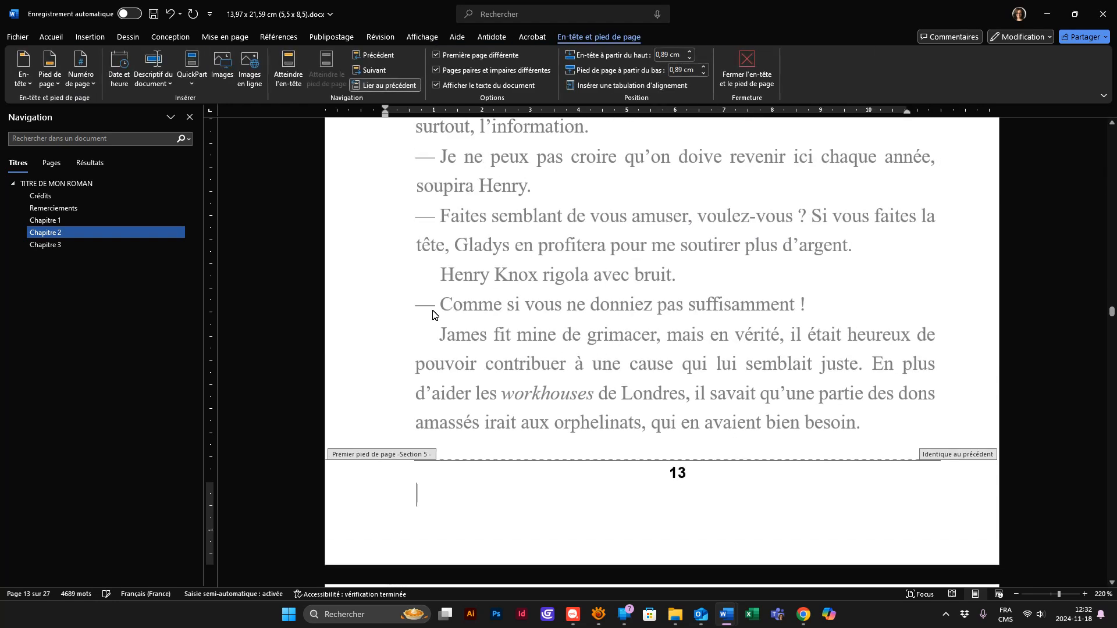
left_click(51, 37)
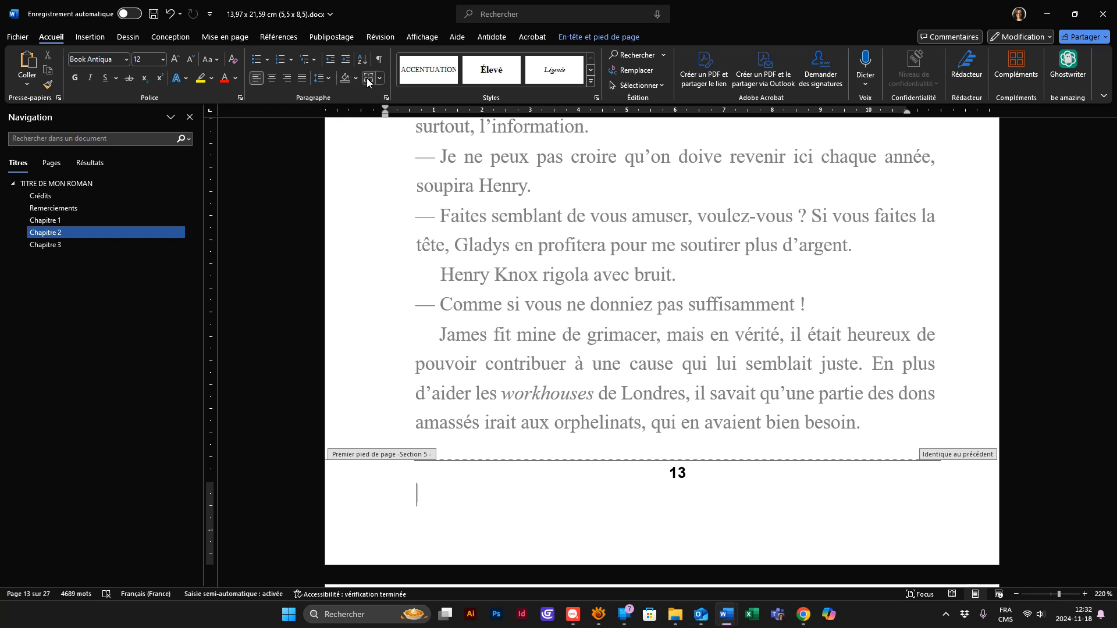
key("ctrl+z")
left_click(713, 473)
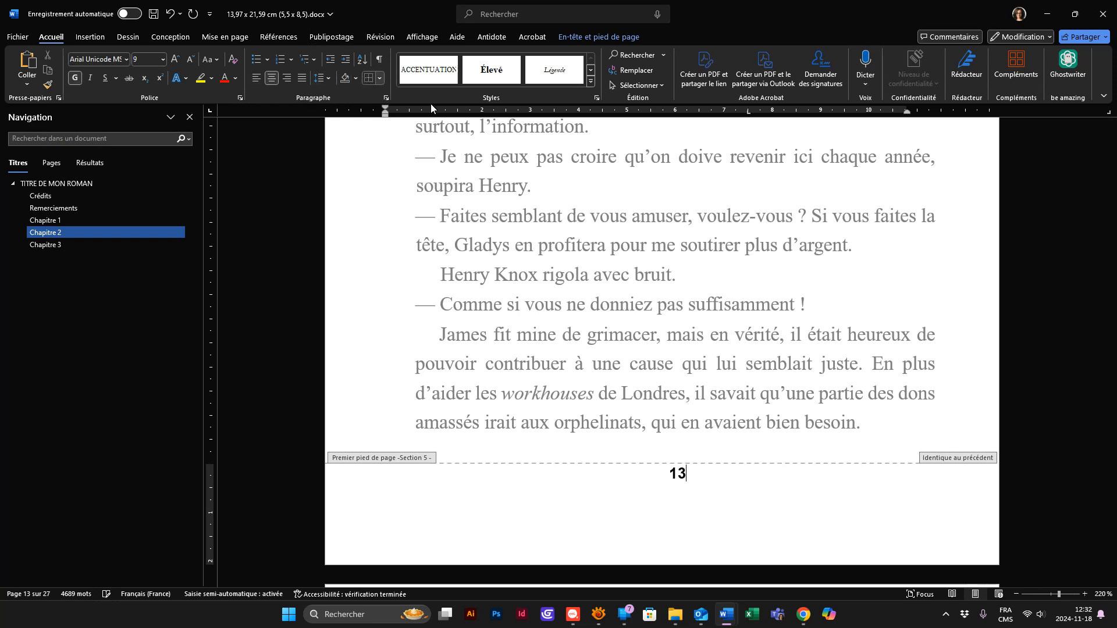
double_click(672, 356)
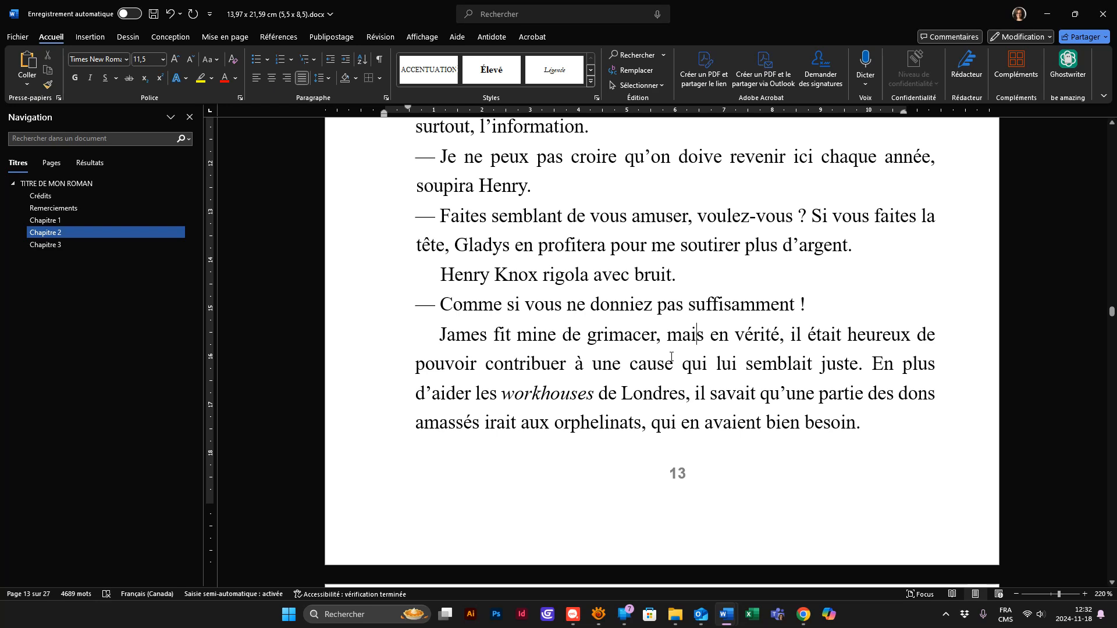
Delete the empty line below the page number in the odd-page footer of Section 4 and return to the body text
scroll(671, 356, "down", 9, "ctrl")
key("ctrl+Home")
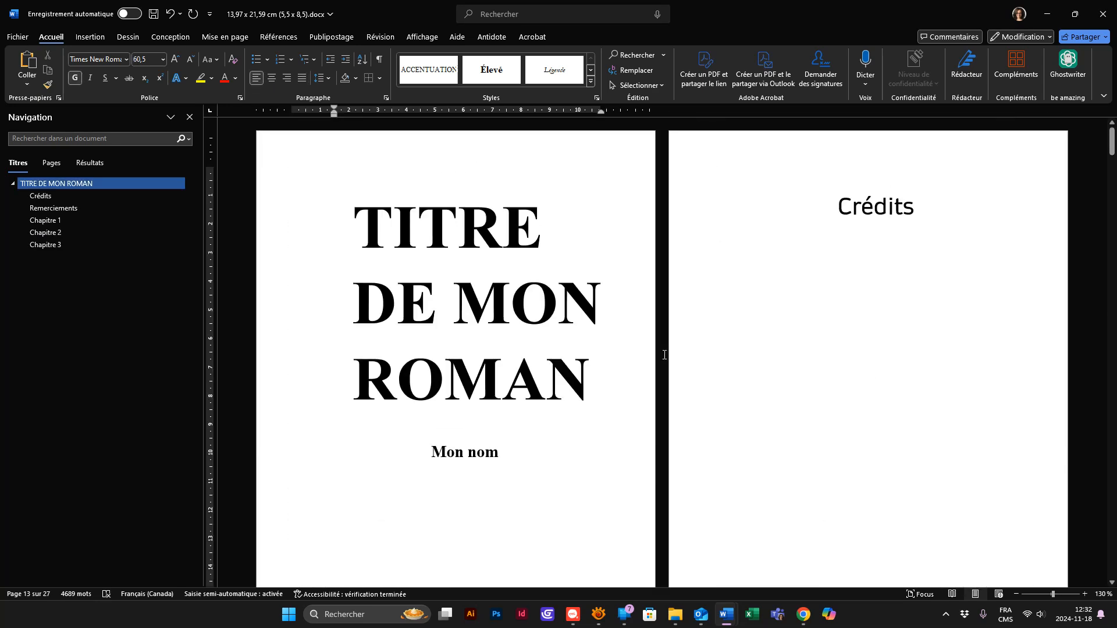
scroll(748, 376, "down", 5)
scroll(749, 378, "up", 5)
scroll(756, 369, "down", 10)
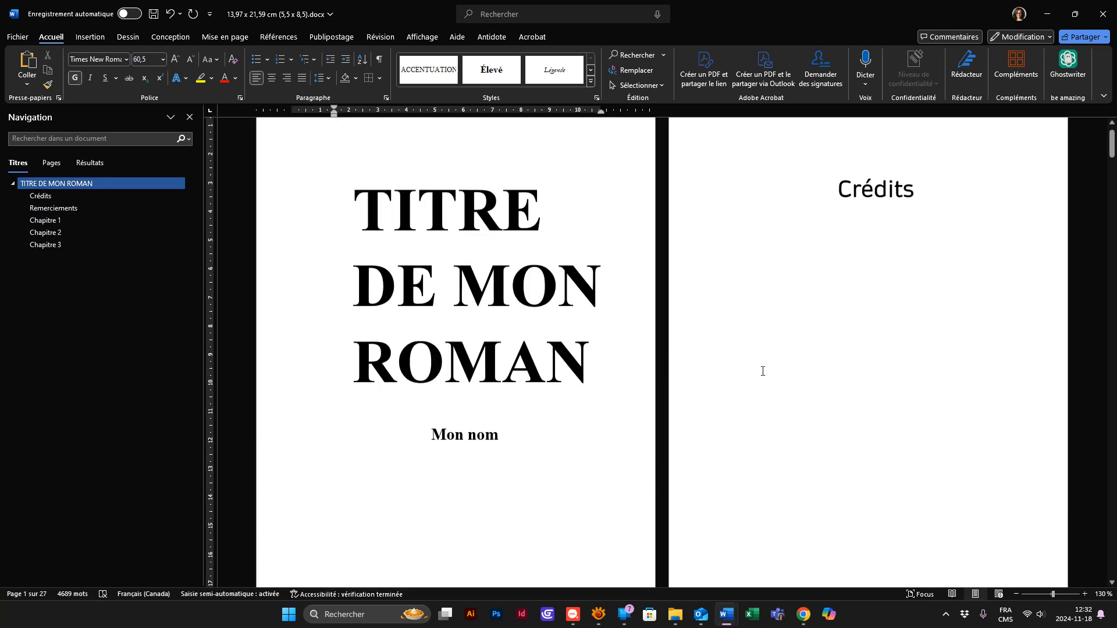
scroll(849, 225, "down", 5)
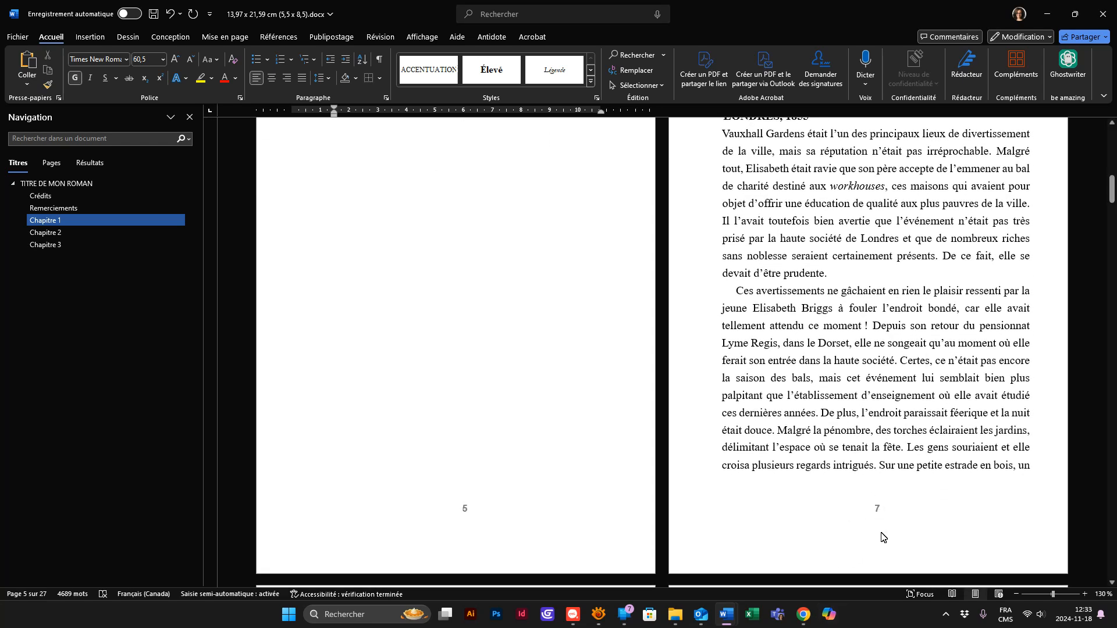
double_click(882, 538)
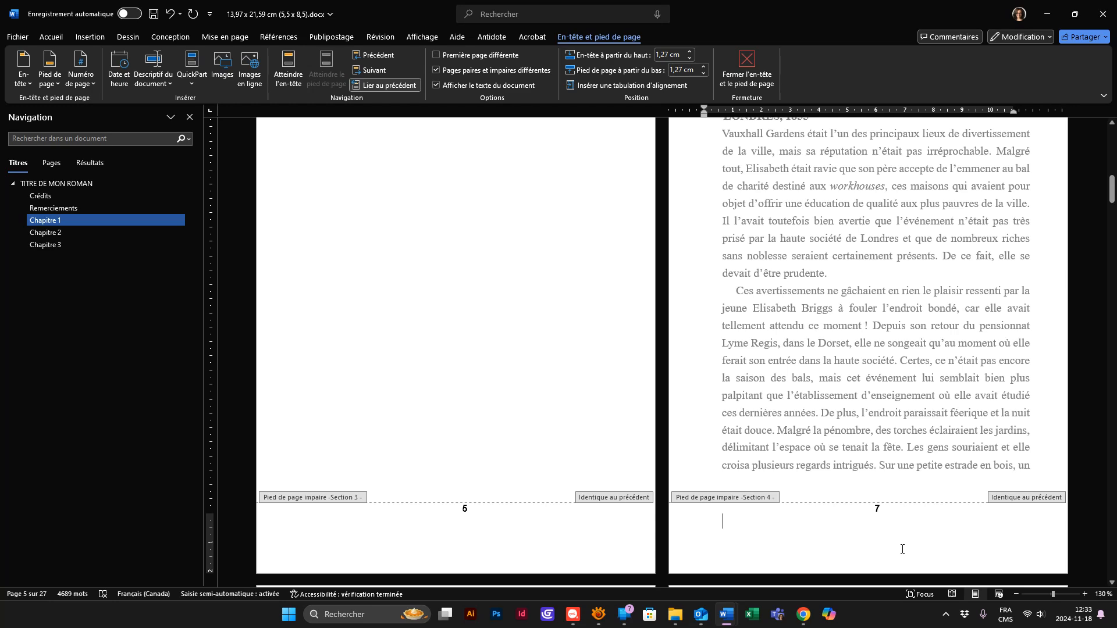
key("BackSpace")
scroll(778, 339, "up", 1)
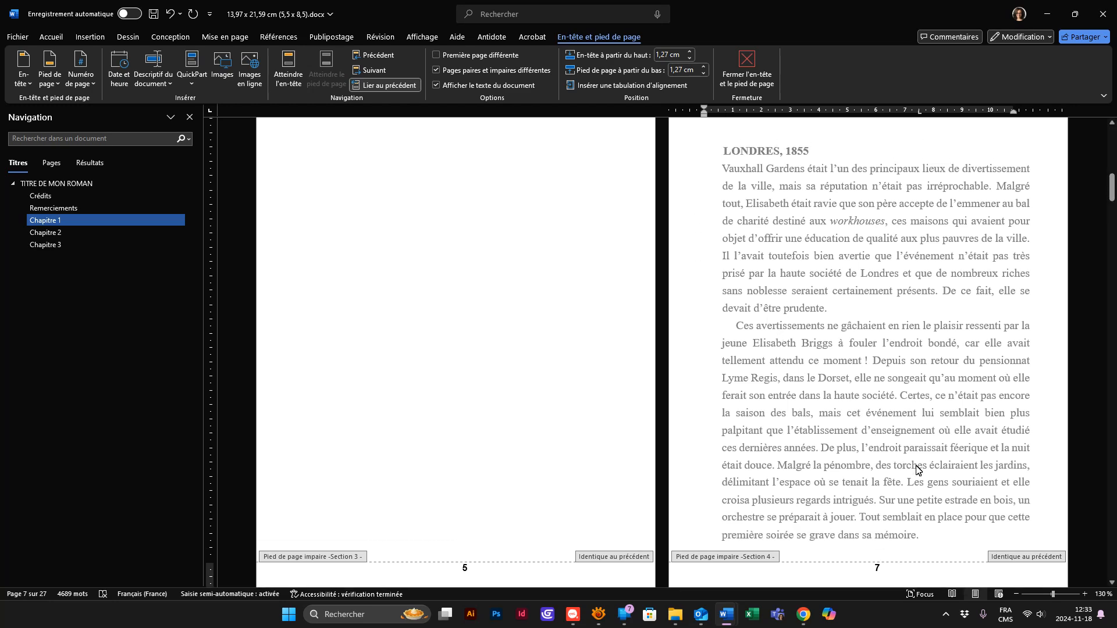
double_click(916, 468)
Review the footer page numbers on the odd and even pages of Chapitre 1, back up to its opening page
scroll(916, 468, "down", 3)
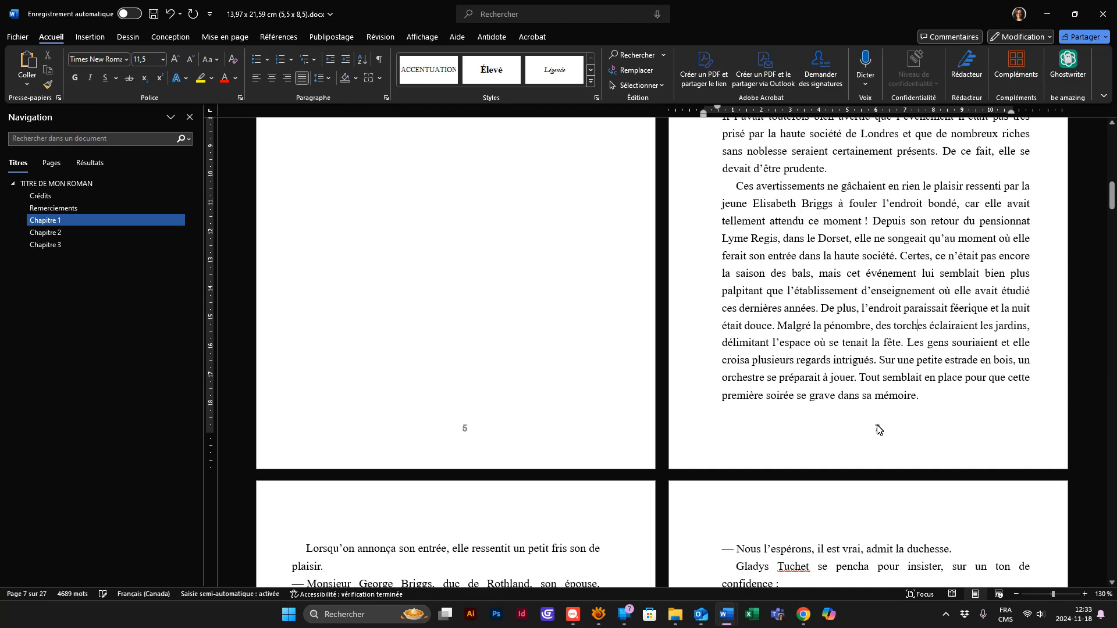
scroll(864, 458, "down", 10)
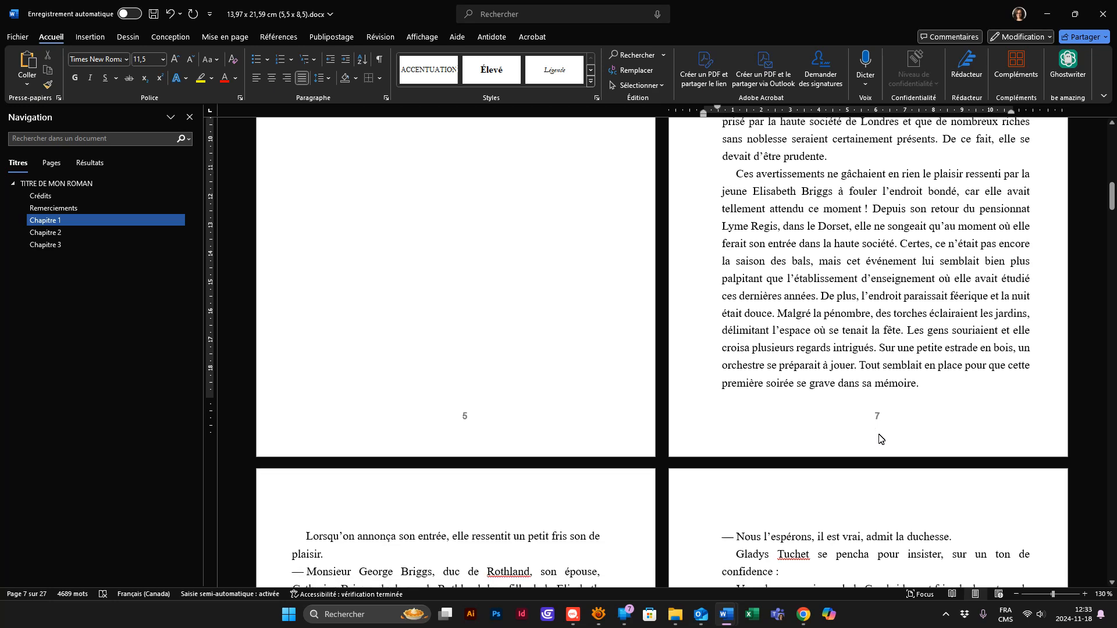
scroll(833, 481, "down", 2)
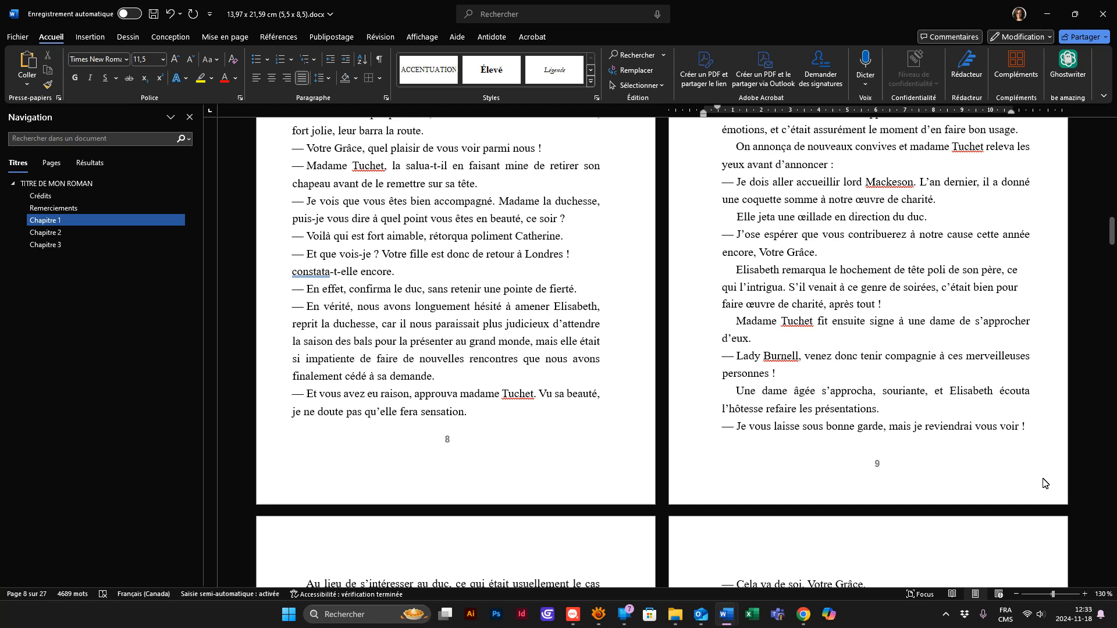
scroll(1046, 477, "up", 6)
scroll(1075, 457, "up", 4)
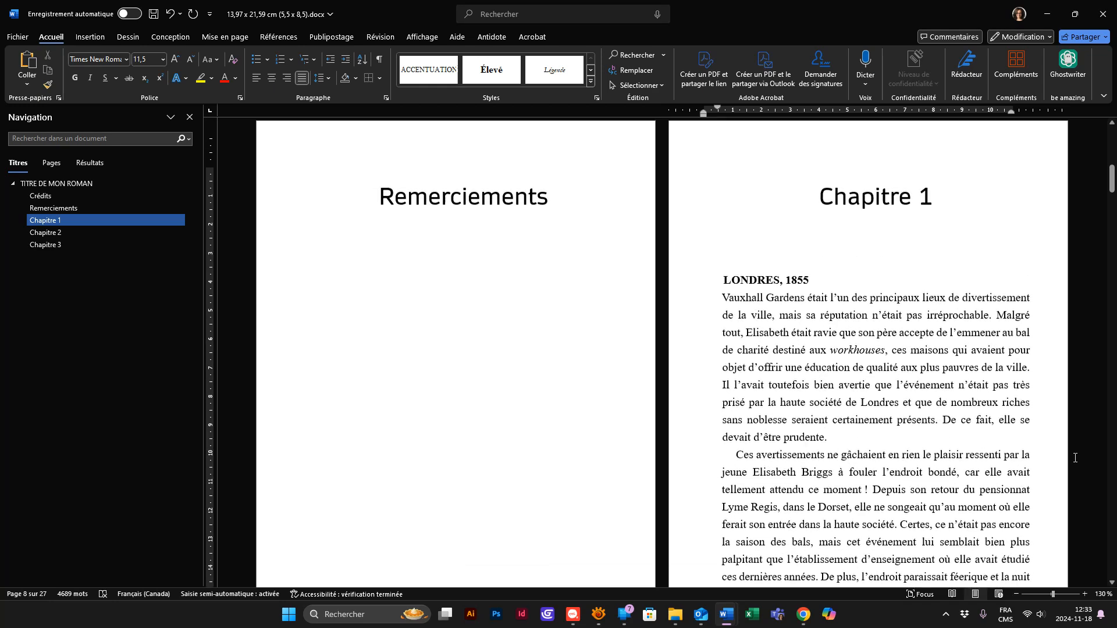
scroll(1069, 314, "down", 2)
scroll(1065, 232, "up", 2)
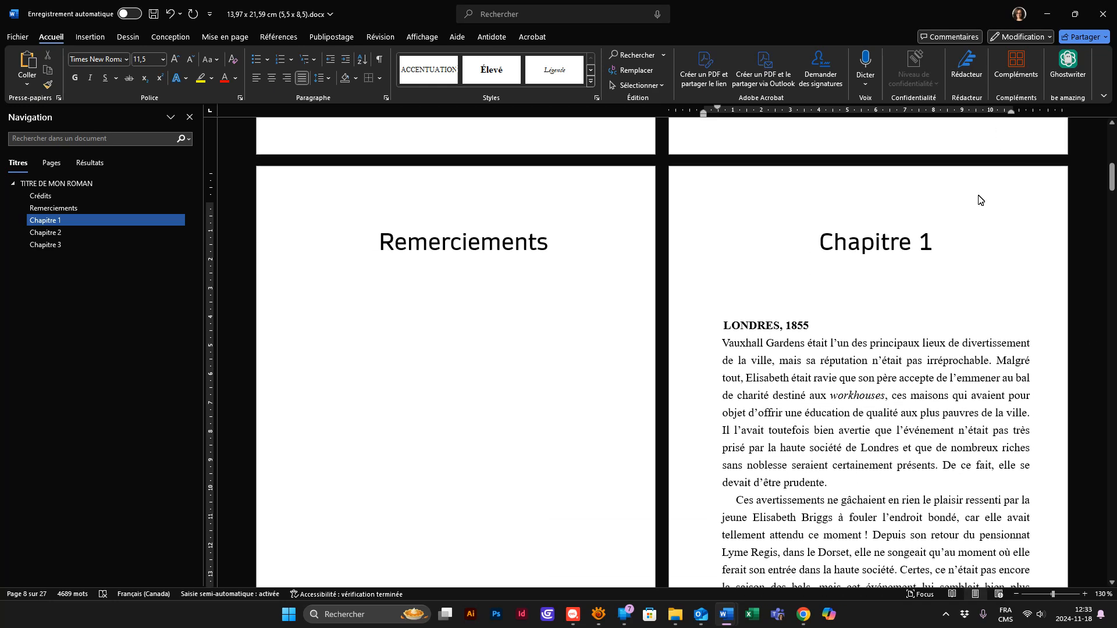
Check the different-first-page and different odd-and-even-pages options in the header of Chapitre 1
double_click(981, 200)
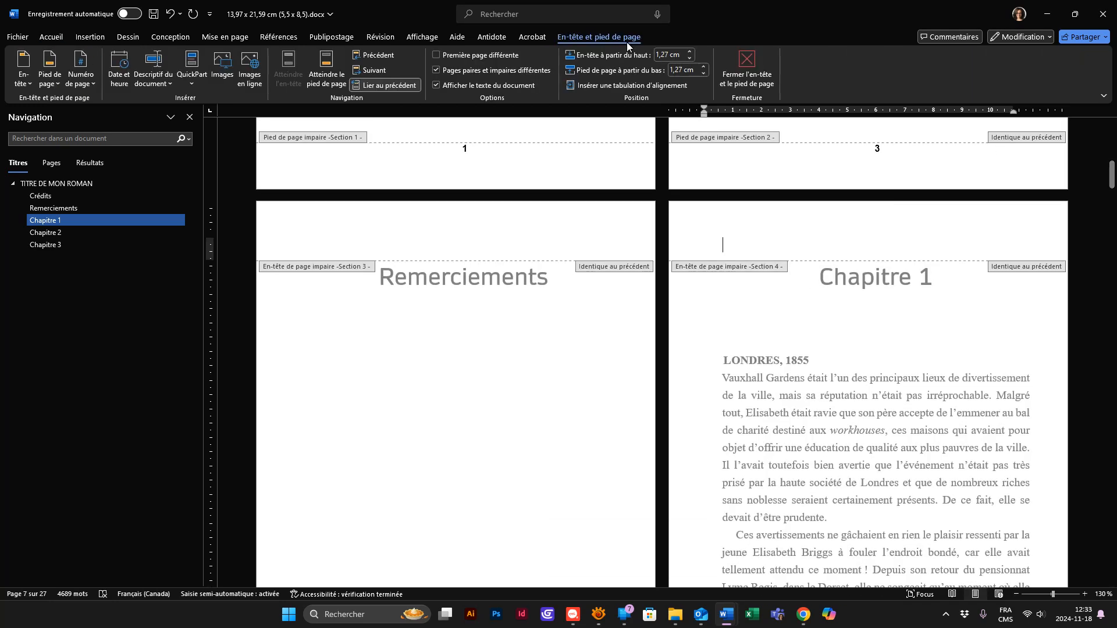
left_click(437, 56)
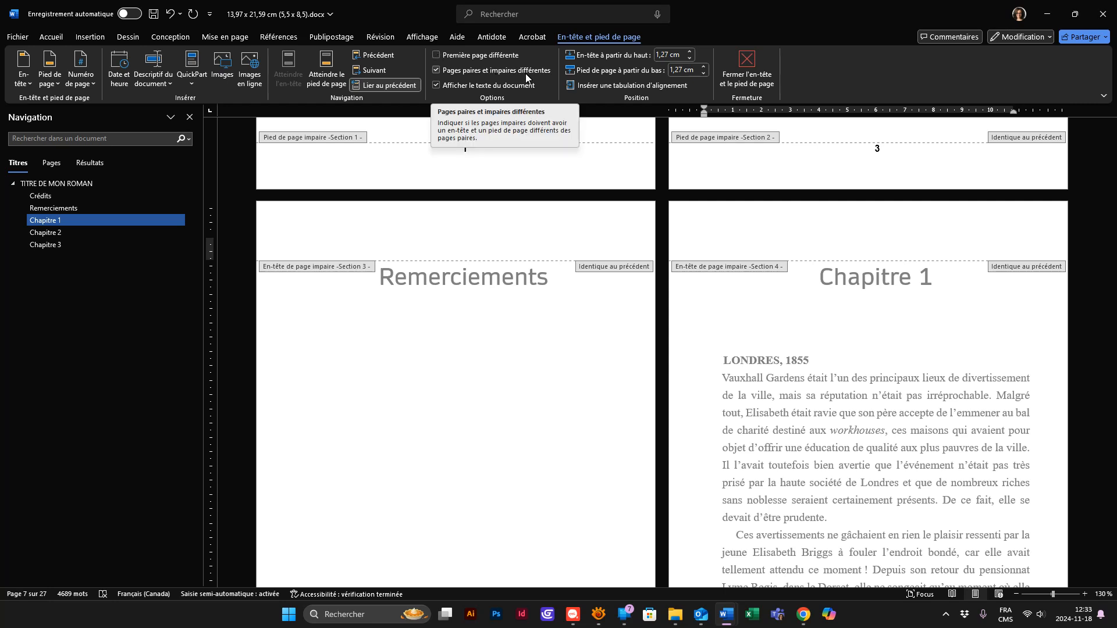
double_click(827, 338)
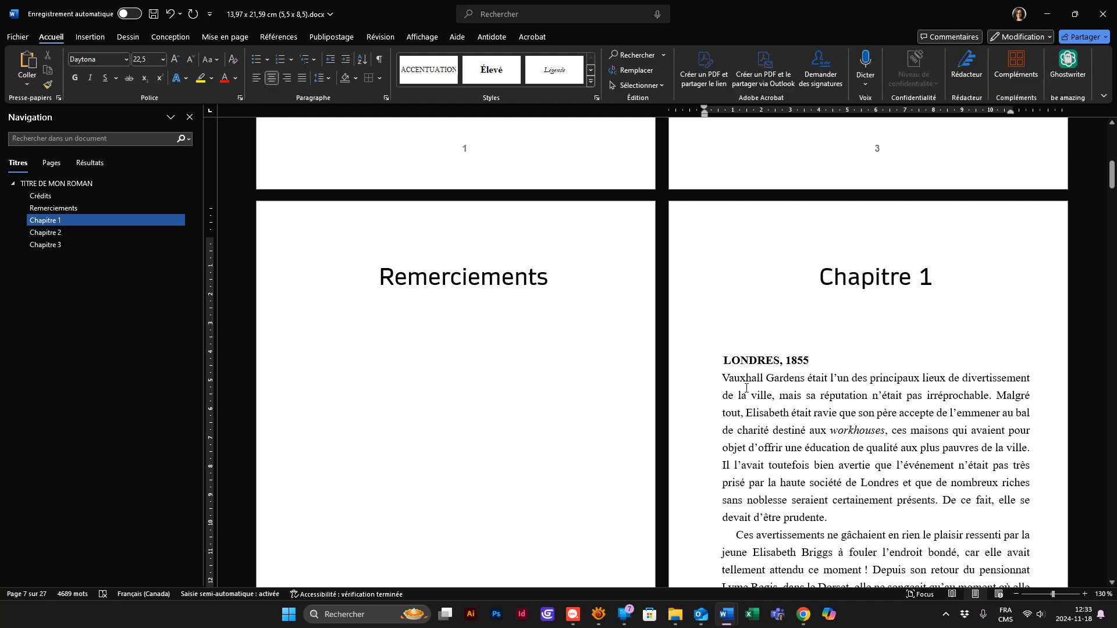
Examine the footers at the end of the manuscript and back through Chapitre 3 and Chapitre 2 for missing page numbers
scroll(953, 418, "down", 8)
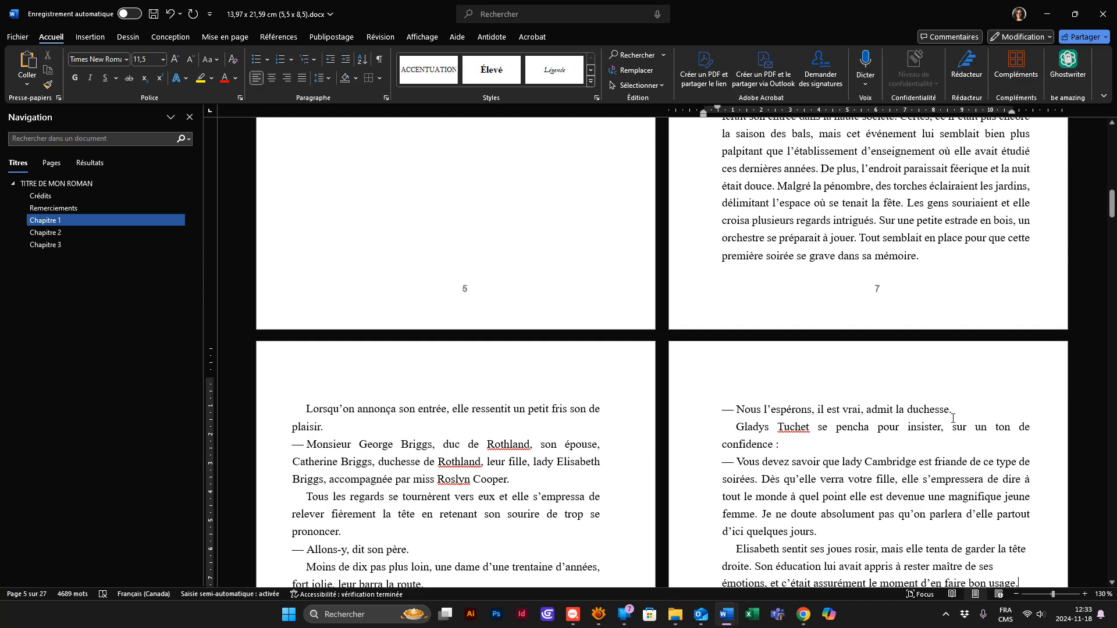
key("ctrl+End")
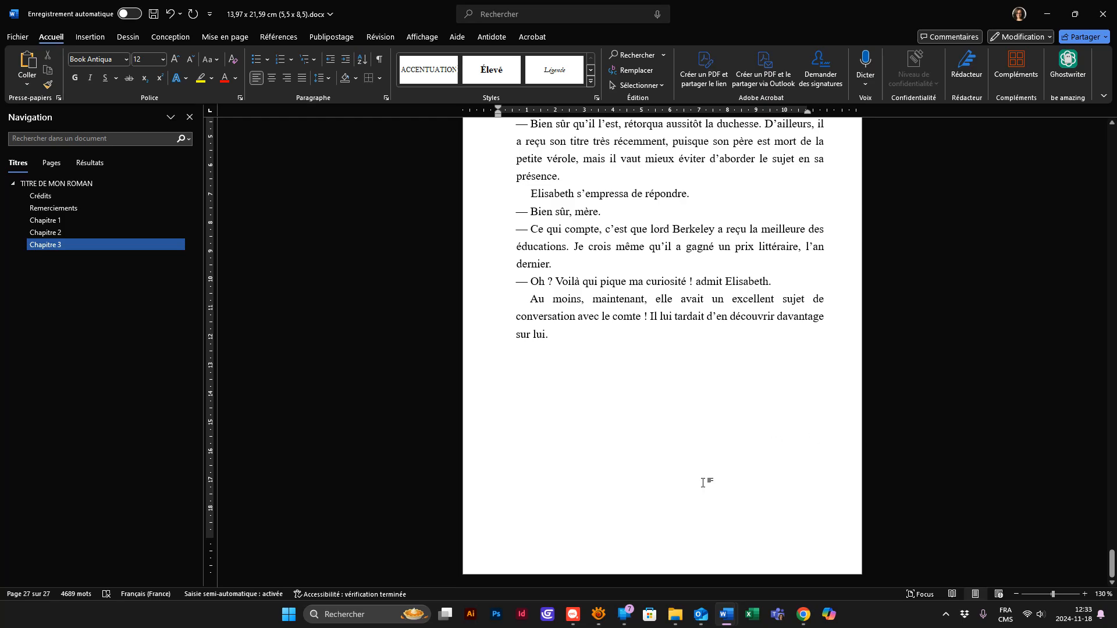
scroll(715, 454, "up", 20)
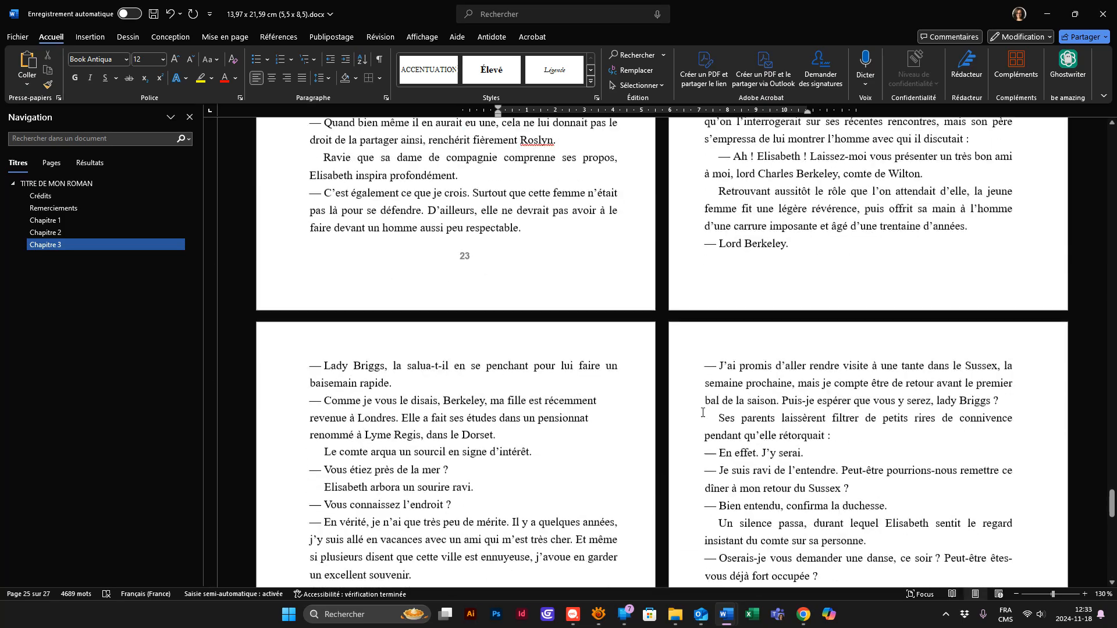
scroll(875, 485, "up", 15)
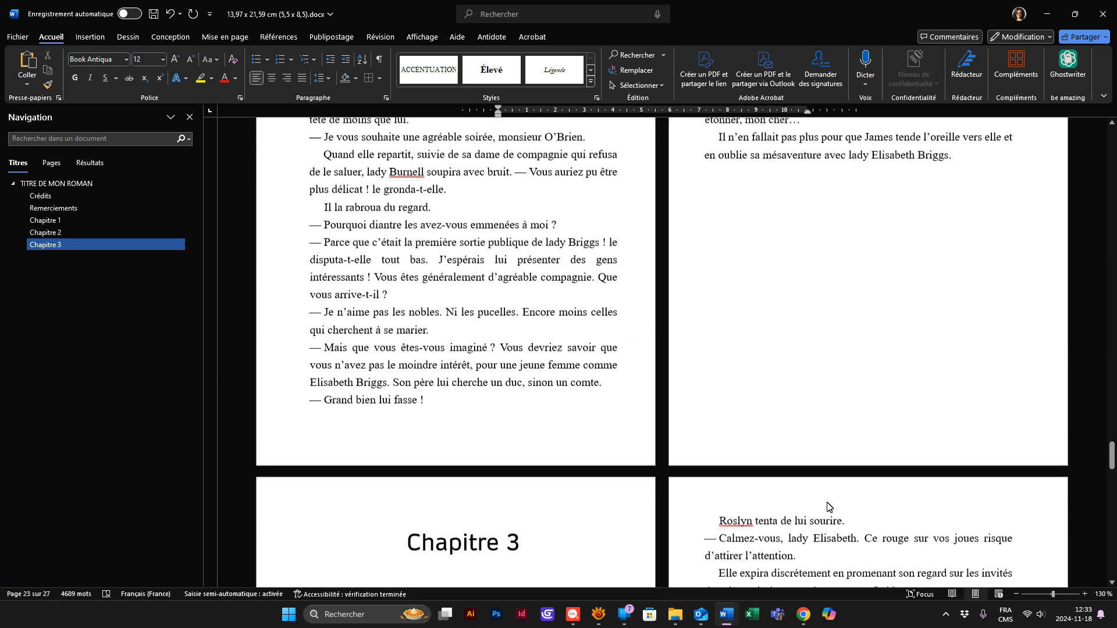
scroll(799, 447, "up", 15)
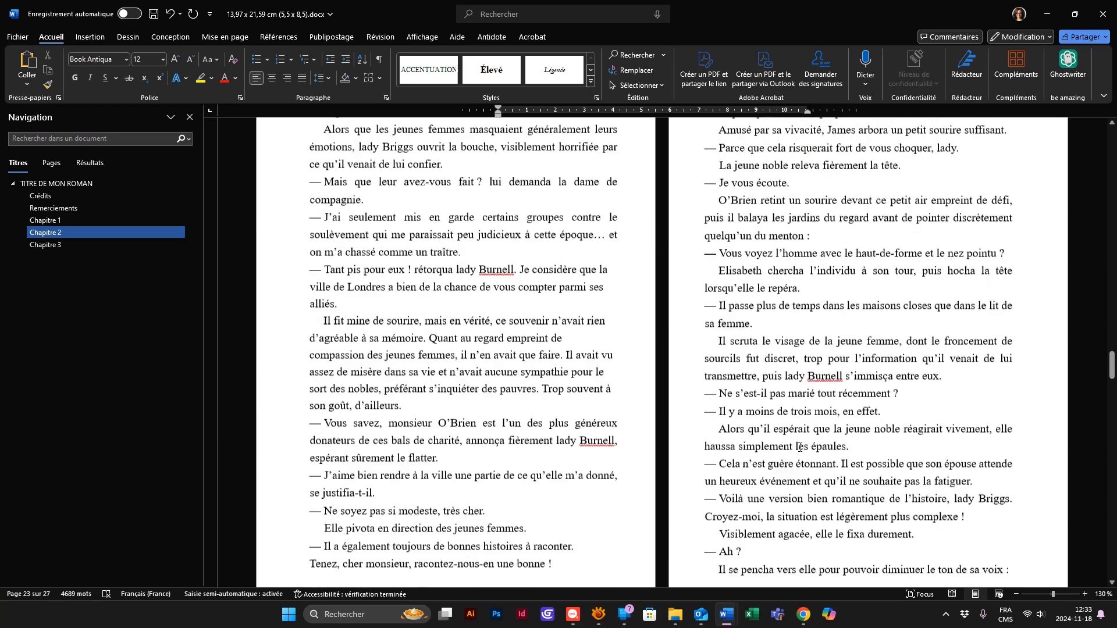
scroll(799, 448, "up", 15)
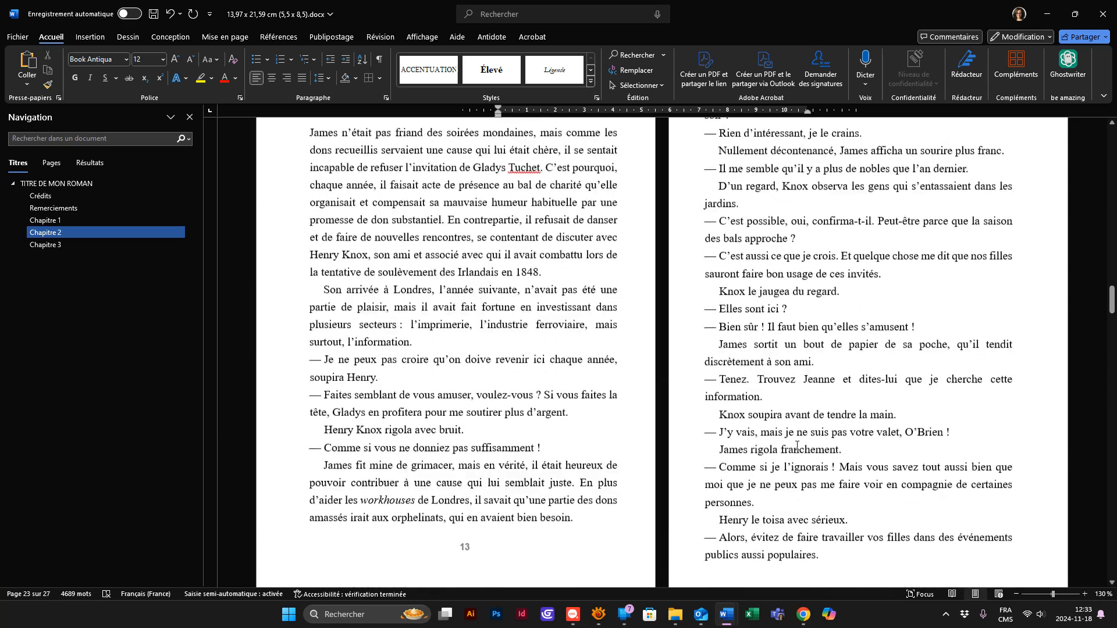
scroll(802, 442, "up", 1)
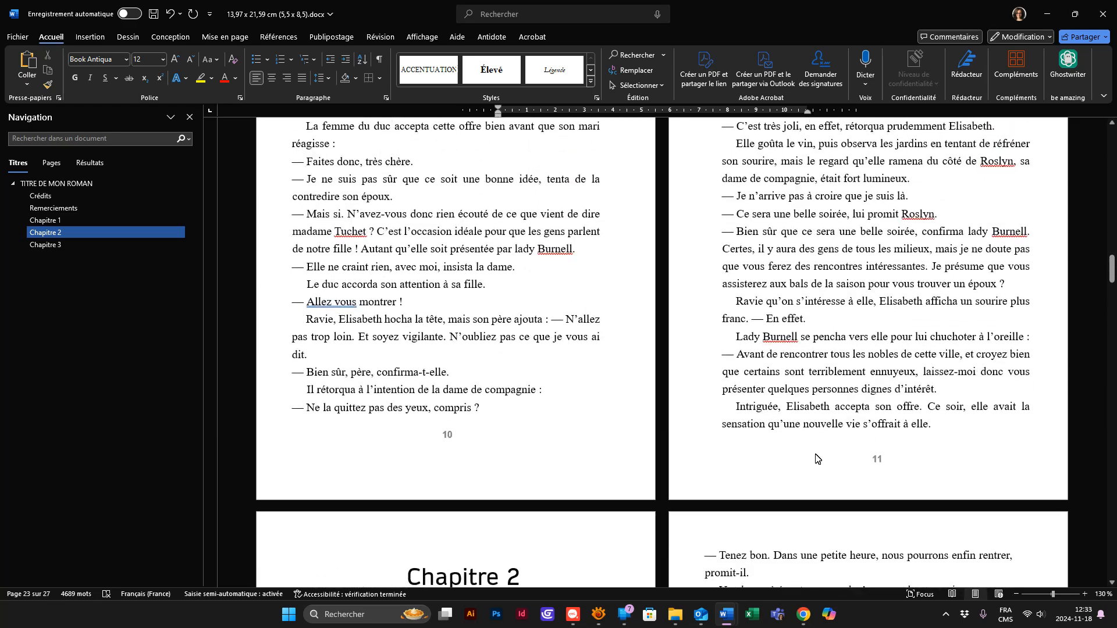
Delete the empty line below the page number in the even-page footer of Section 4 and the first-page footer of Section 5
double_click(449, 438)
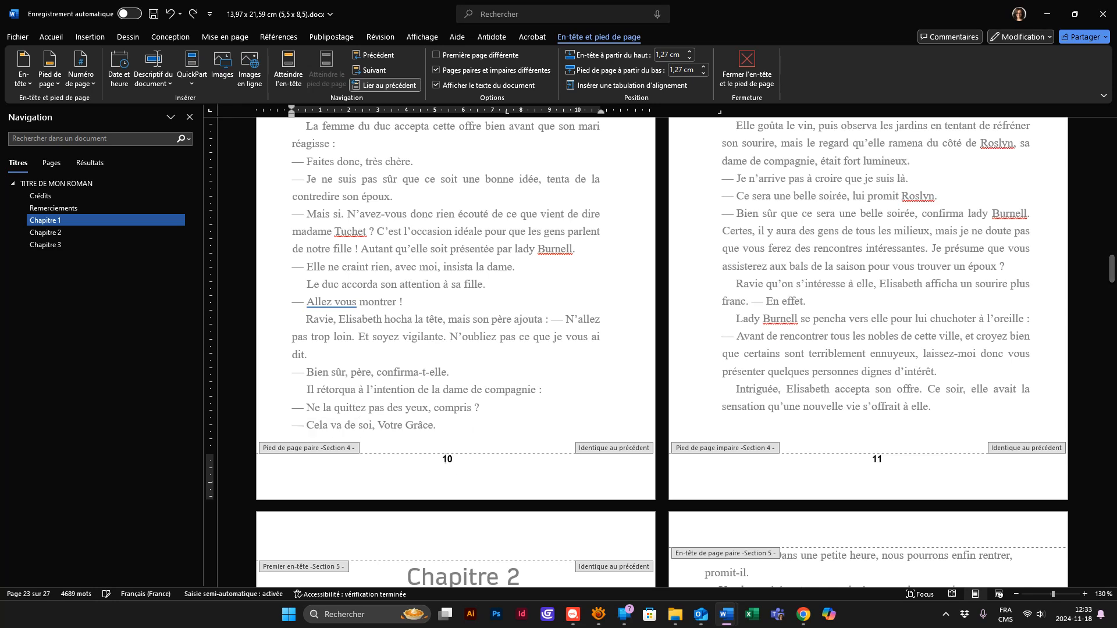
scroll(597, 400, "down", 12)
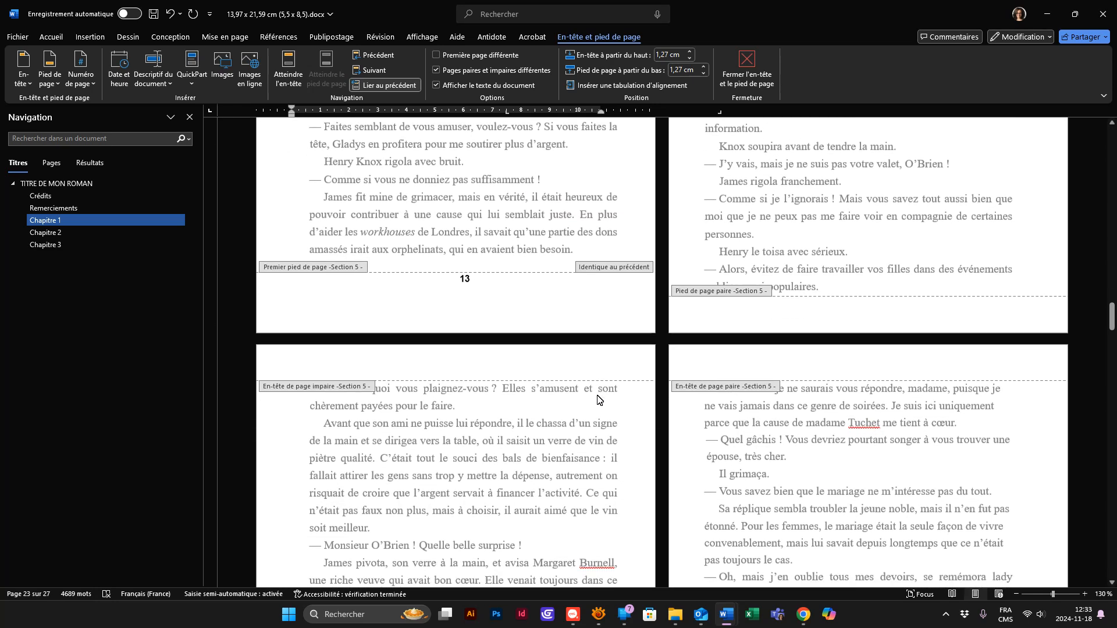
left_click(471, 298)
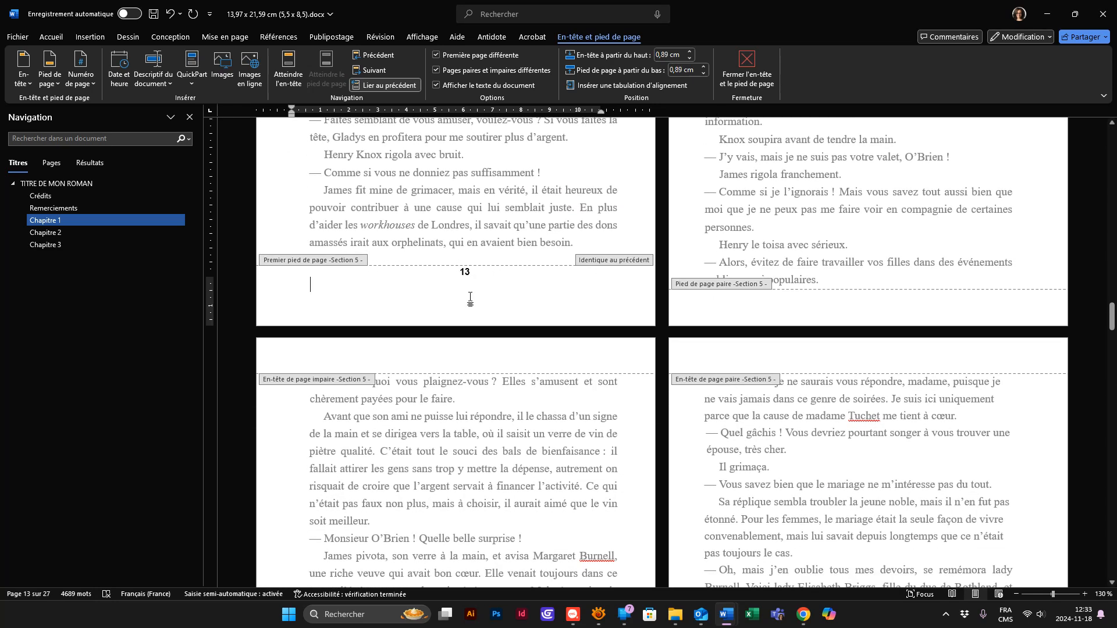
key("BackSpace")
double_click(778, 232)
From the even page after the opening of Chapitre 2, insert page numbers at the bottom in the "Numéro normal 2" style
left_click(754, 192)
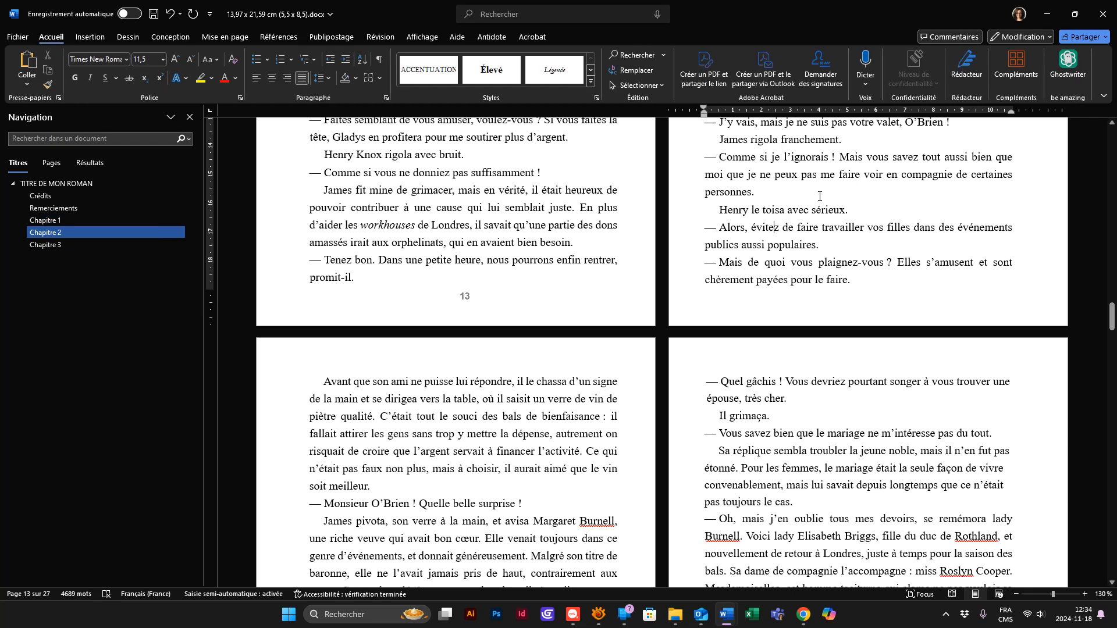
left_click(27, 85)
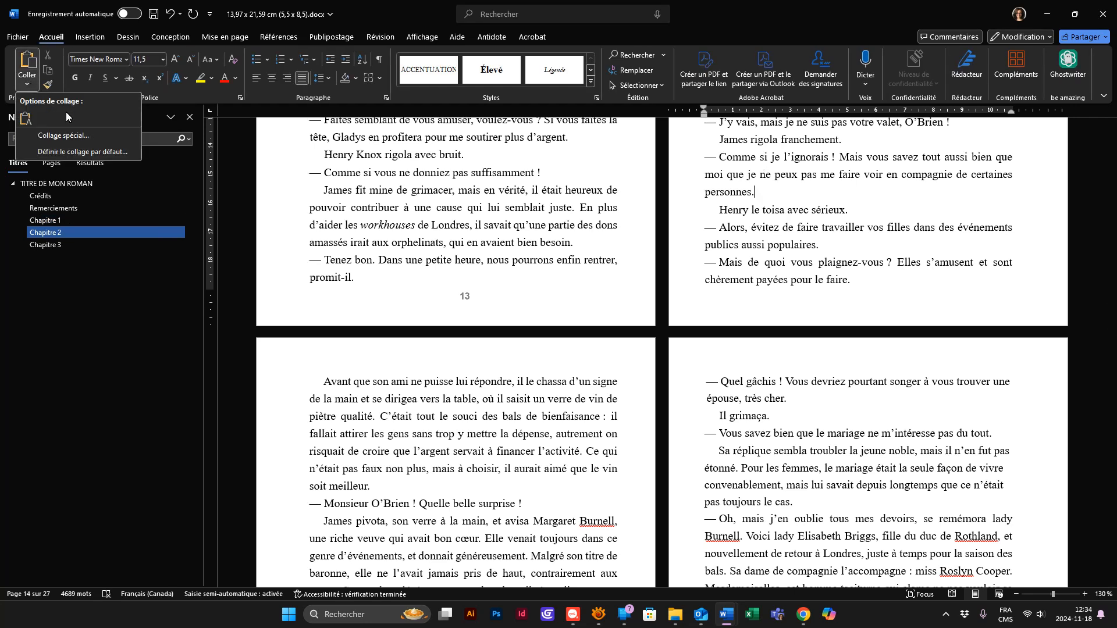
left_click(90, 37)
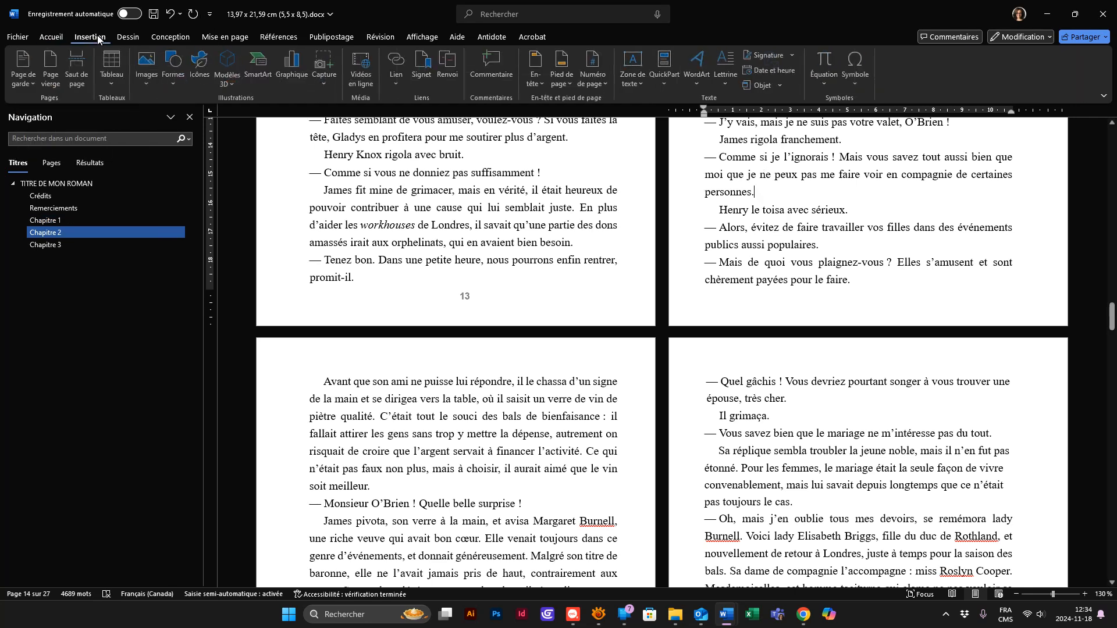
left_click(594, 80)
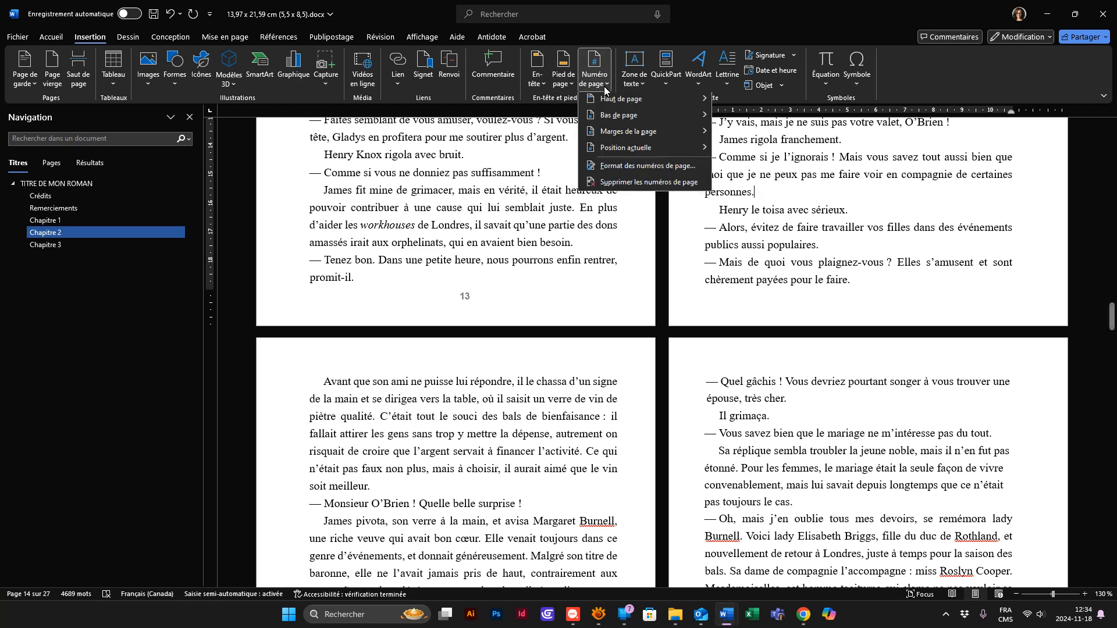
mouse_move(632, 120)
left_click(826, 227)
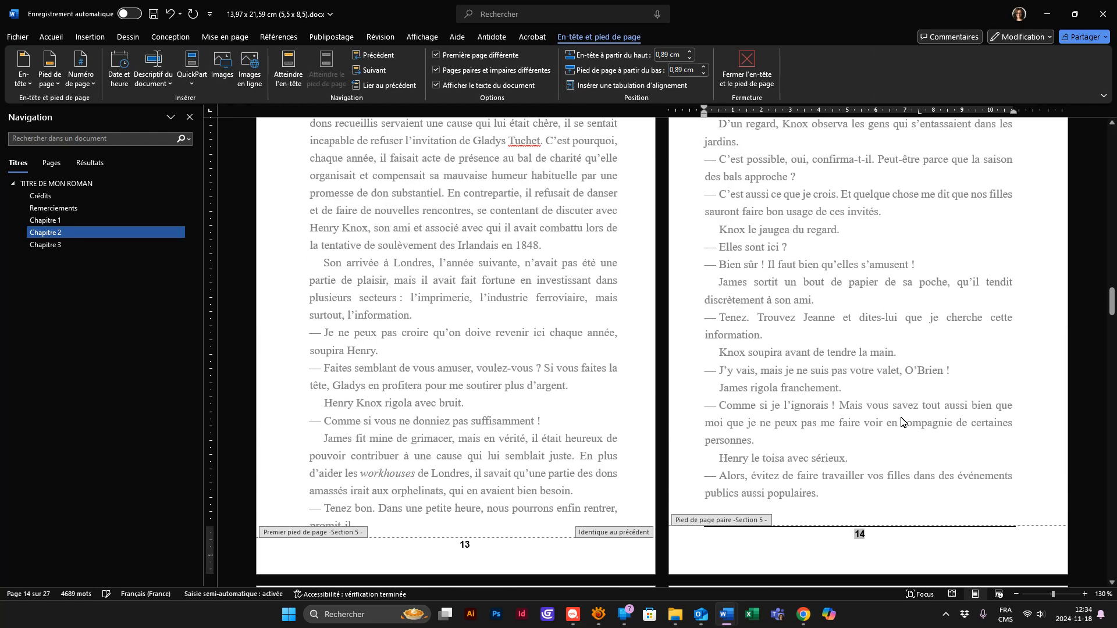
Remove the border line above the page number in the even-page footer of Section 5
left_click(51, 37)
scroll(870, 424, "down", 12)
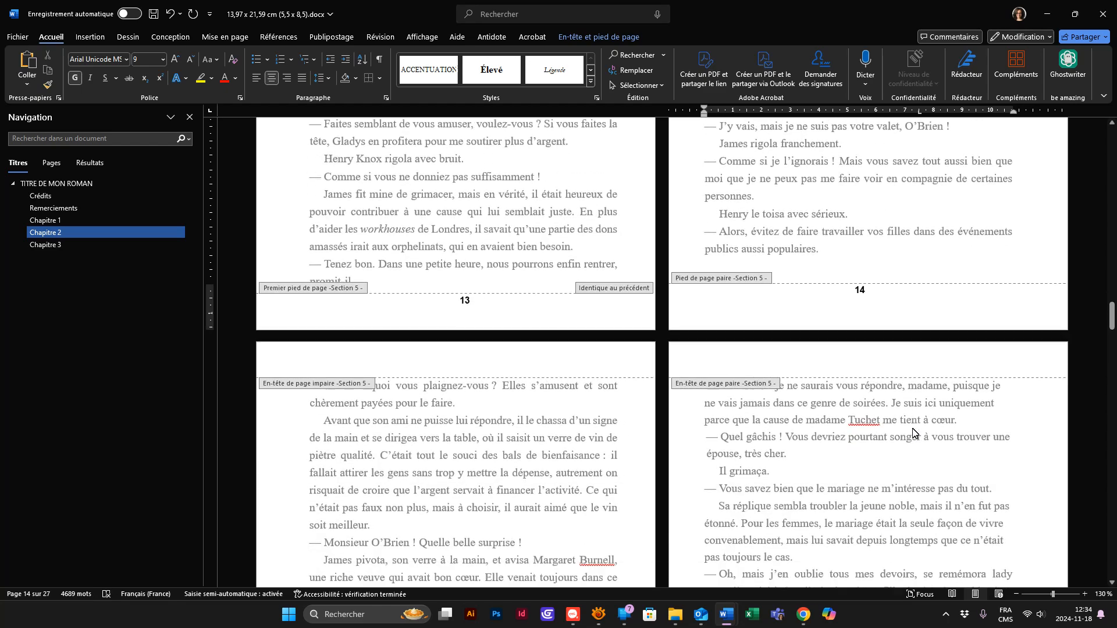
Delete the empty line below the page number in the even-page footer of Section 5
scroll(709, 268, "up", 6)
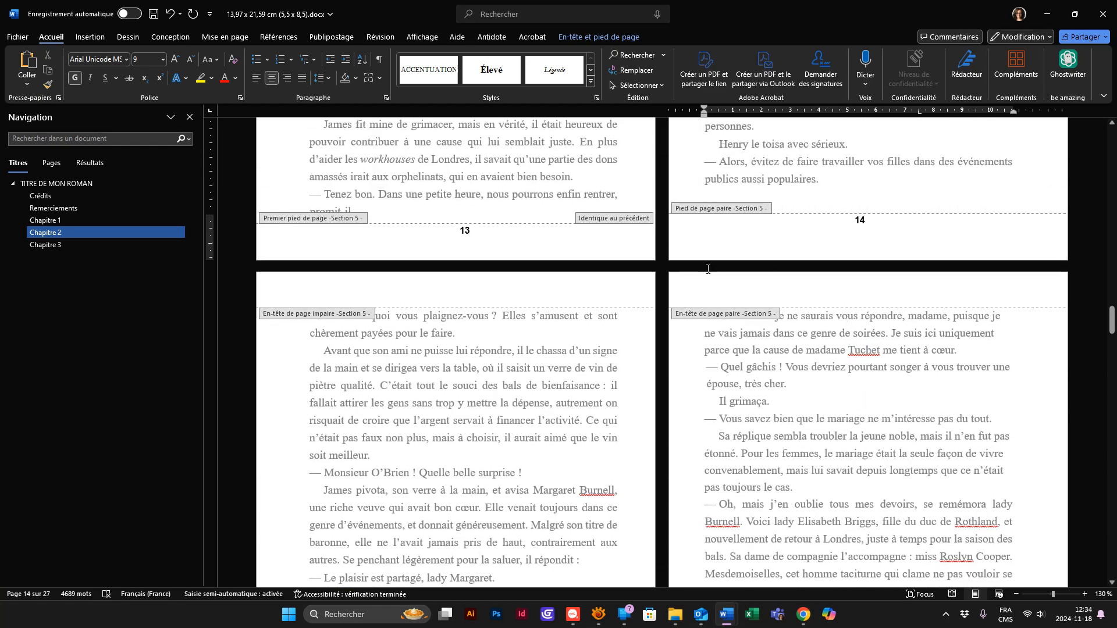
left_click(888, 236)
key("BackSpace")
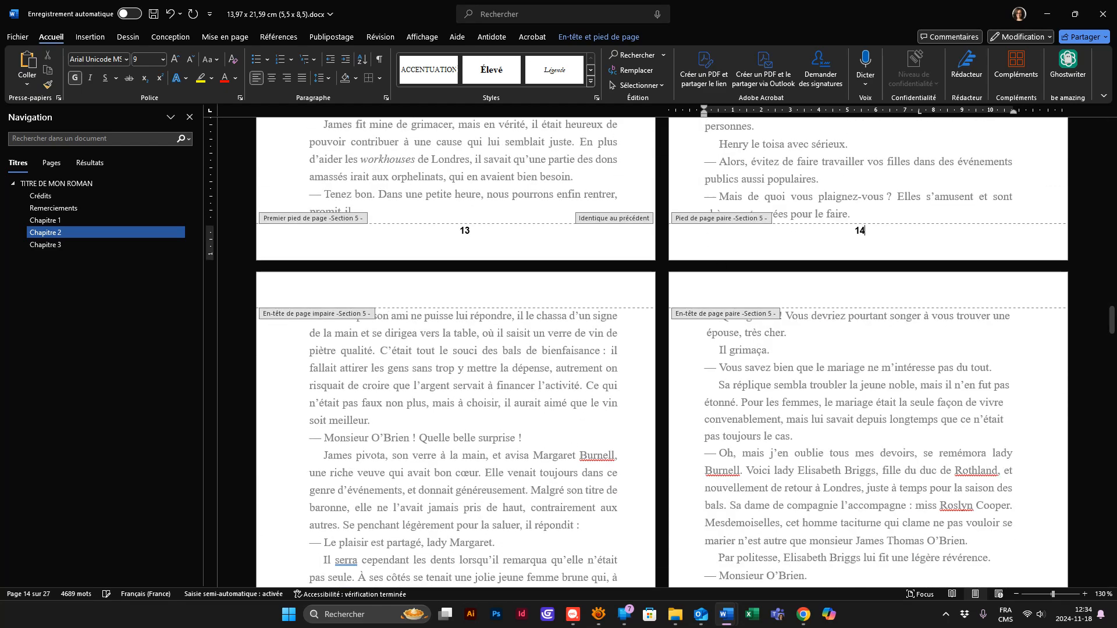
Copy the page number from Section 5's even-page footer into its odd-page footer and remove the extra line below it
scroll(888, 449, "down", 4)
scroll(888, 448, "down", 6)
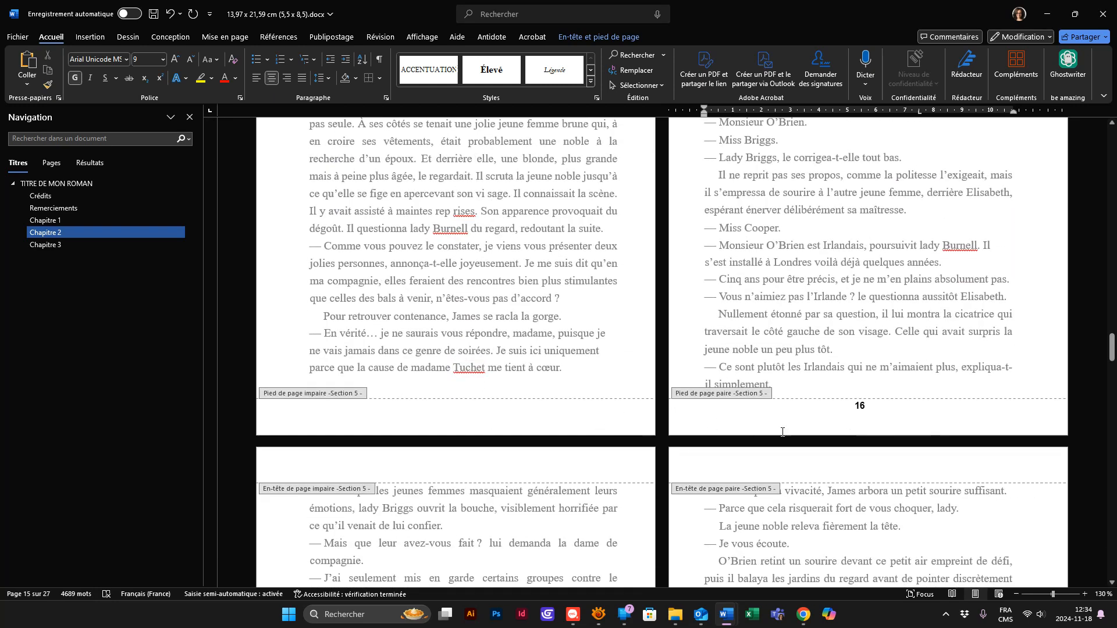
left_click_drag(880, 407, 833, 412)
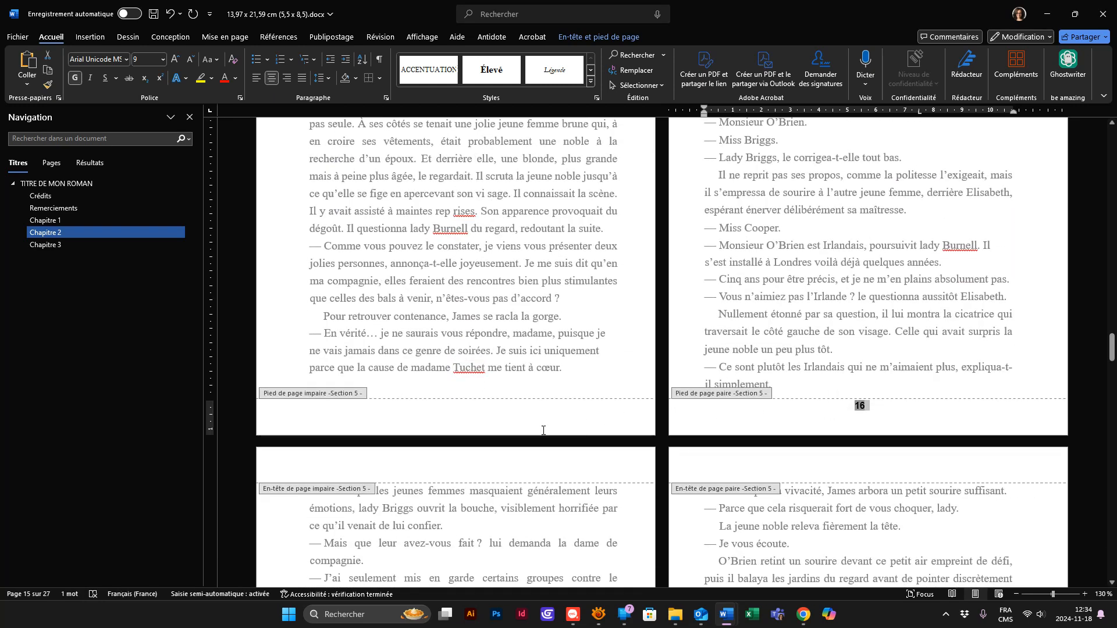
left_click(472, 410)
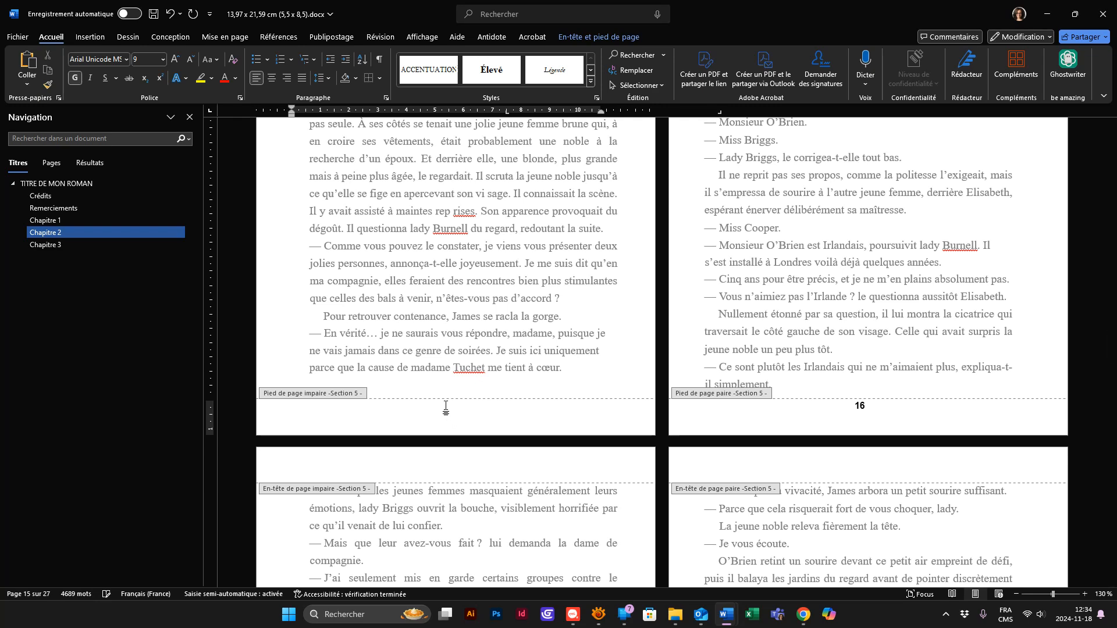
type("15")
key("BackSpace")
Check the footers from Chapitre 2 through the end of Chapitre 3 for page numbers, and return to the body text
scroll(581, 384, "down", 10)
scroll(614, 409, "down", 12)
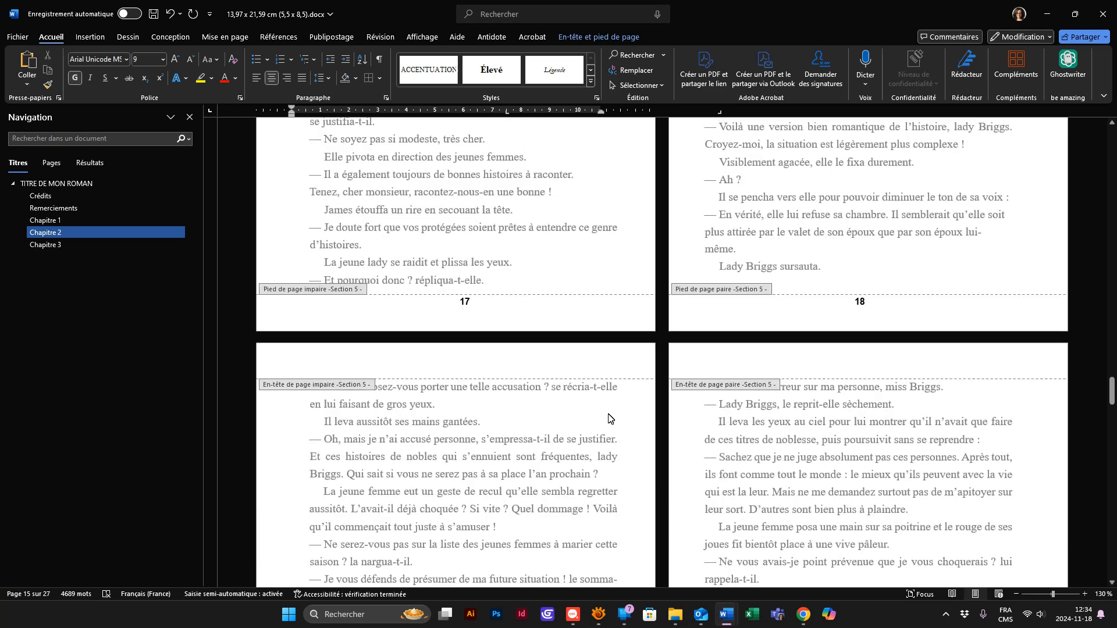
scroll(959, 387, "down", 20)
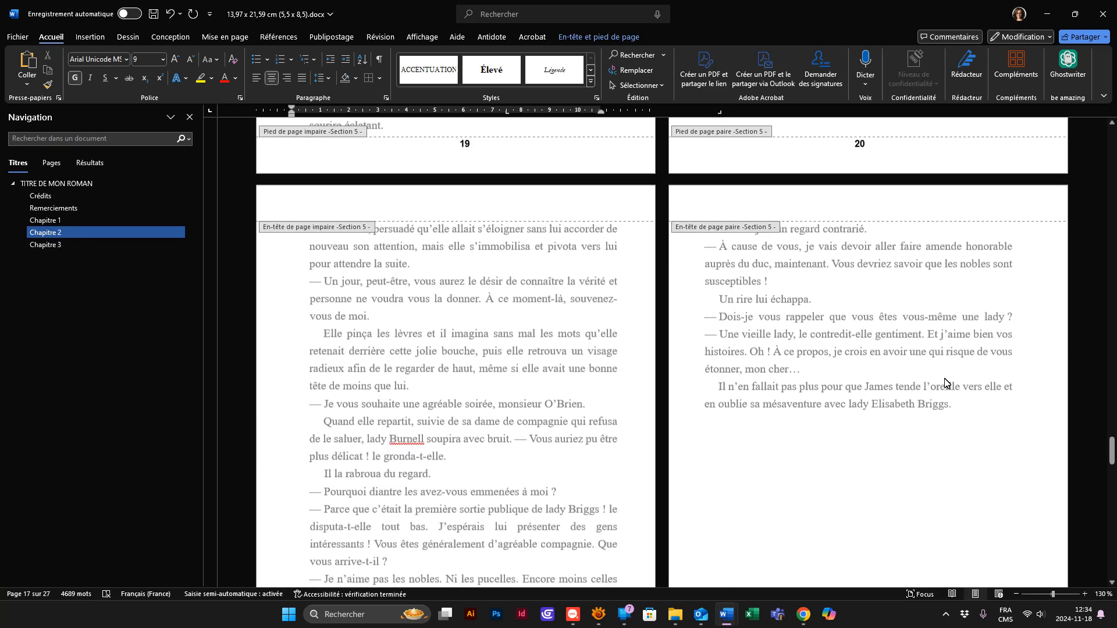
scroll(391, 453, "down", 5)
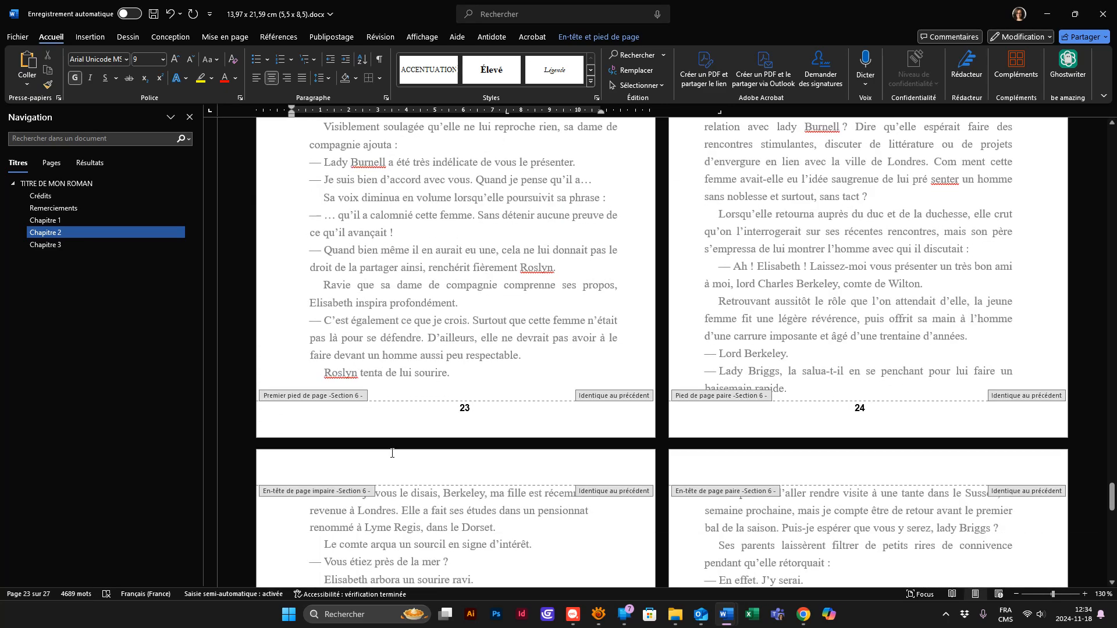
scroll(651, 458, "down", 20)
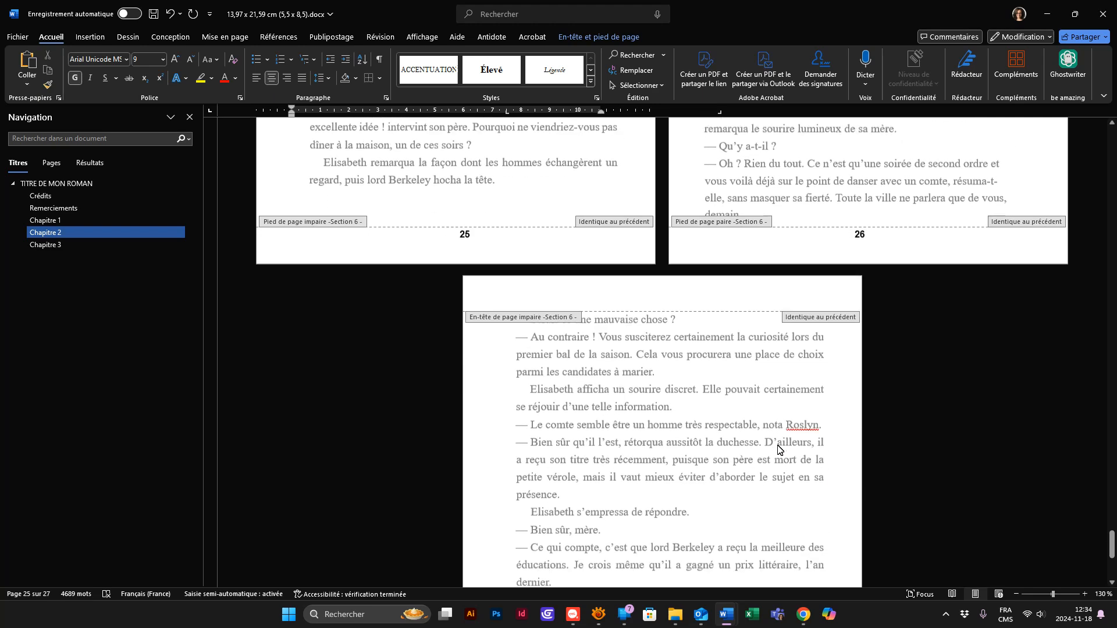
scroll(768, 442, "down", 20)
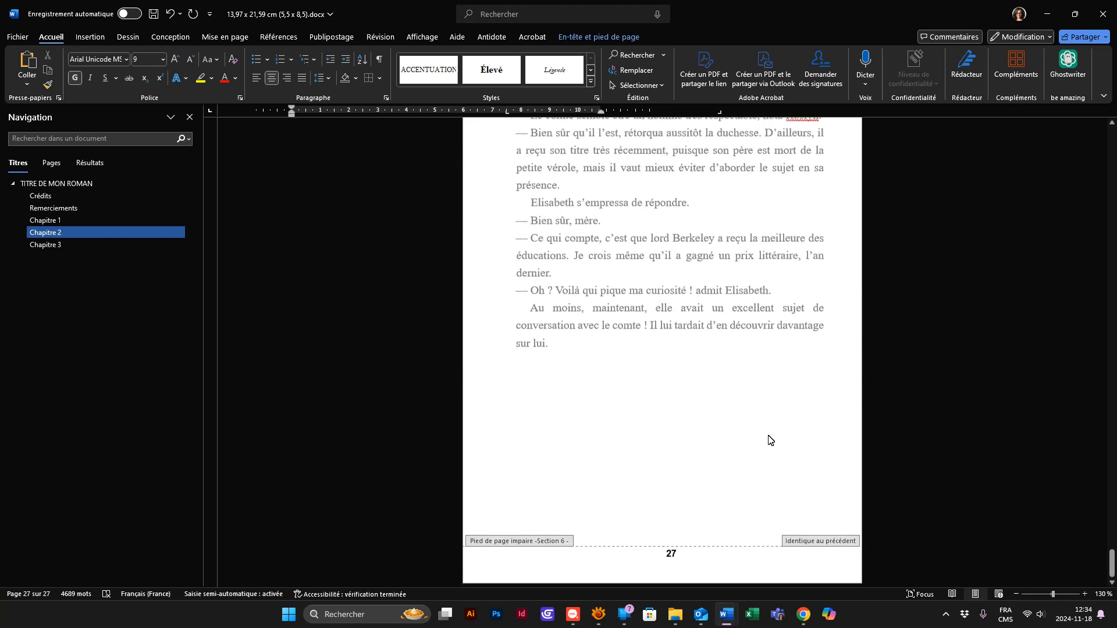
scroll(762, 430, "up", 7)
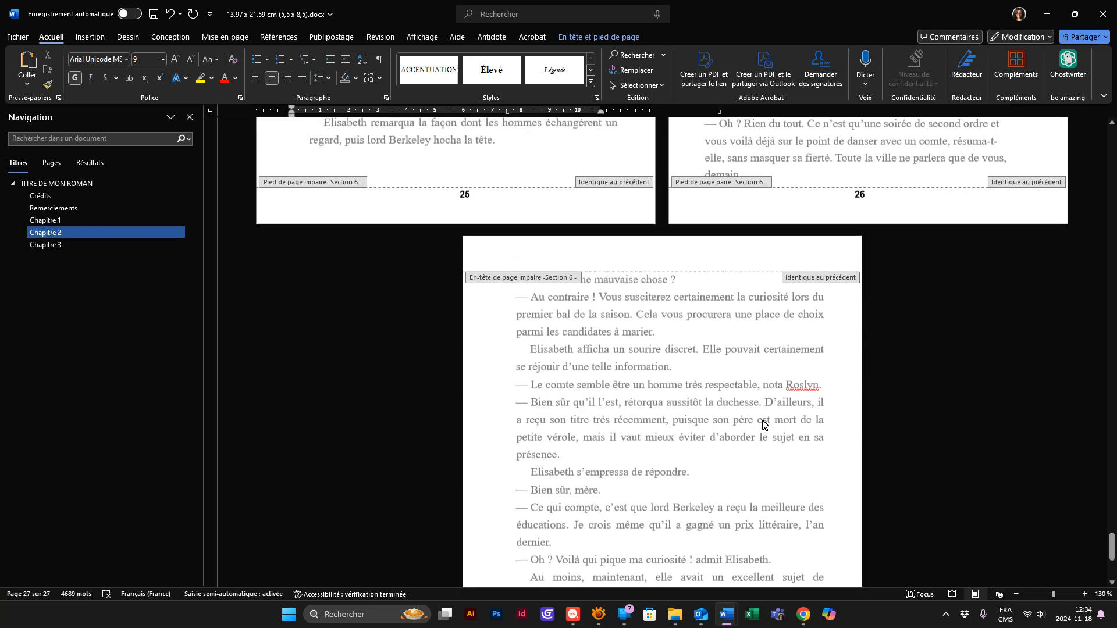
double_click(863, 165)
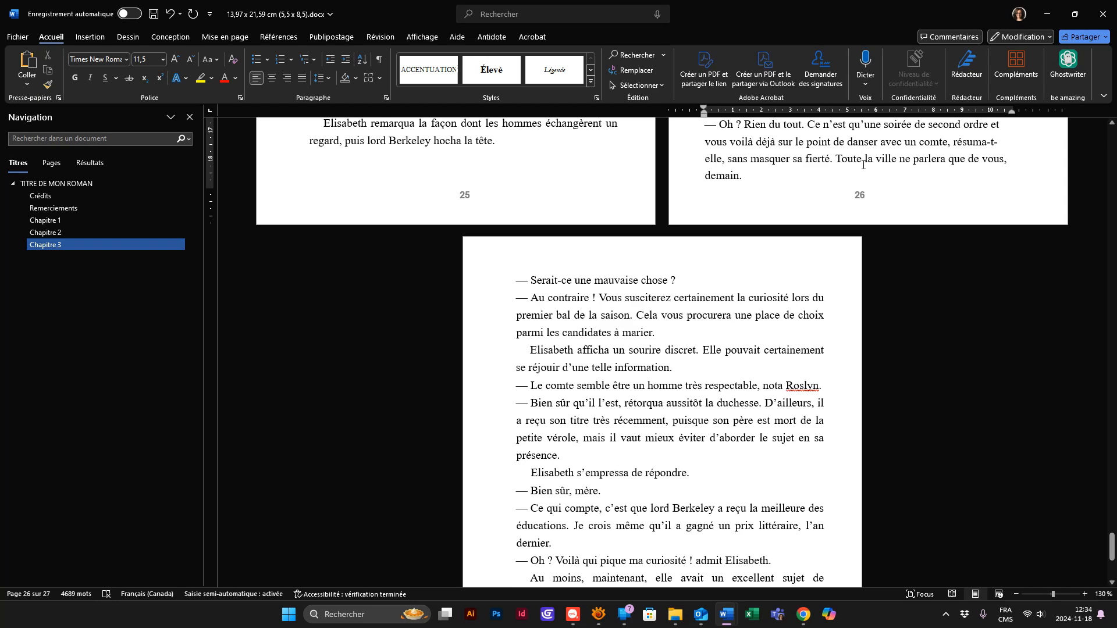
Go back to the start of the manuscript and review the page numbering of the front matter and Chapitre 1
key("ctrl+Home")
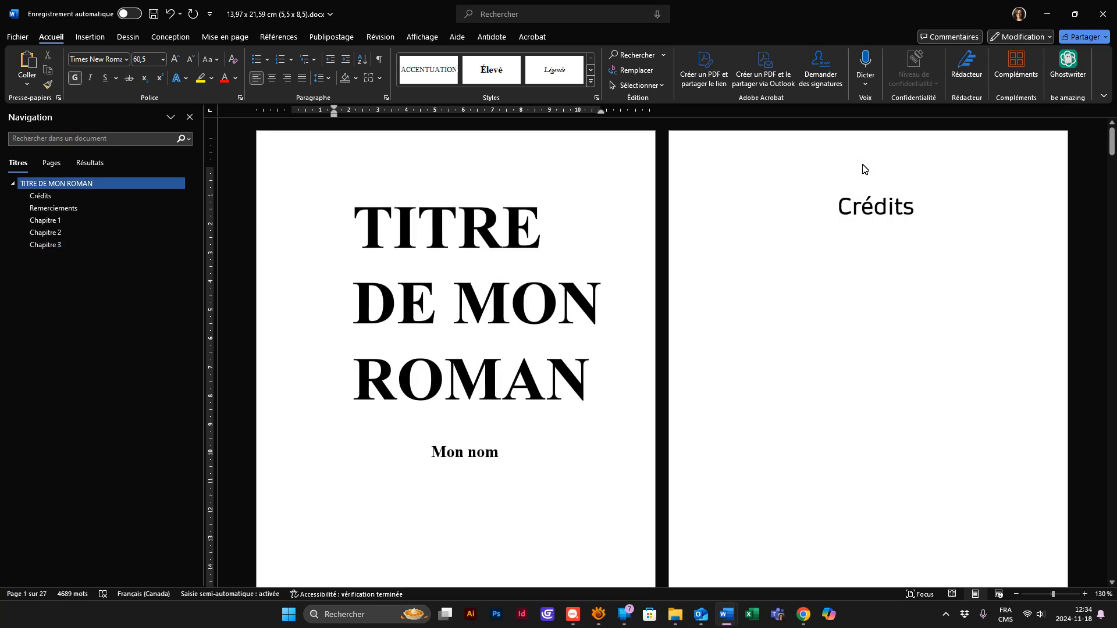
scroll(863, 169, "down", 20)
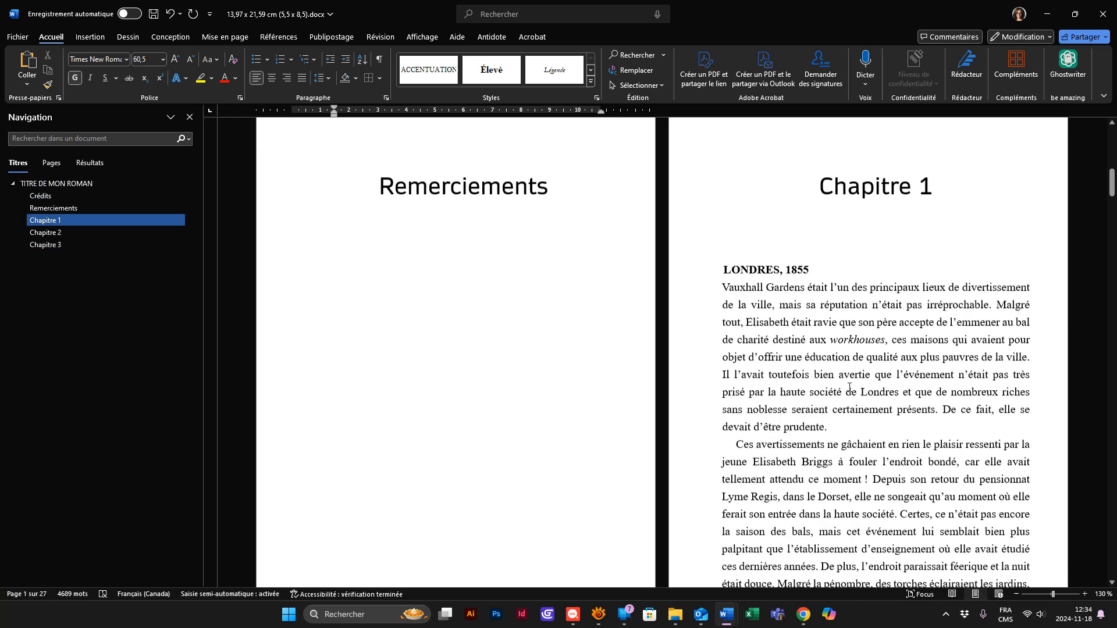
scroll(848, 387, "up", 4)
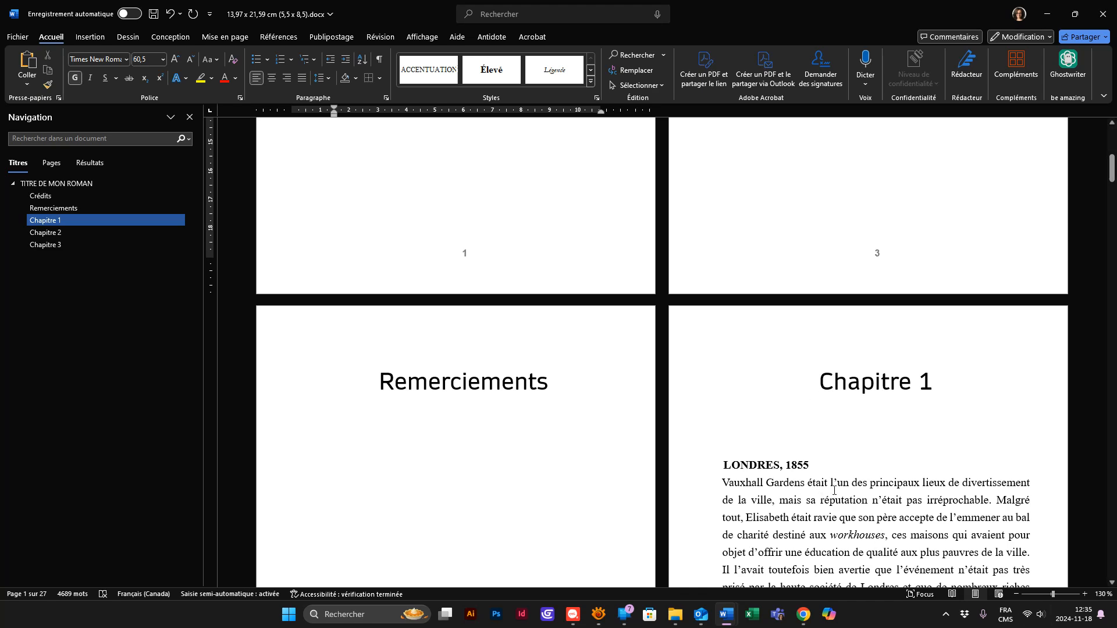
scroll(833, 490, "down", 15)
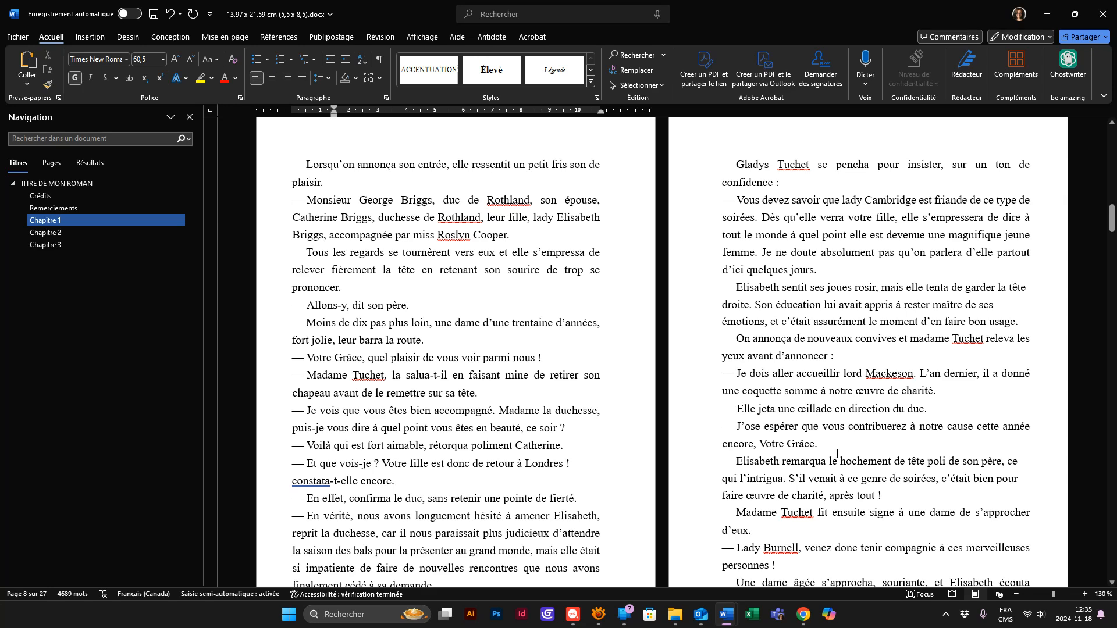
scroll(1091, 407, "up", 2)
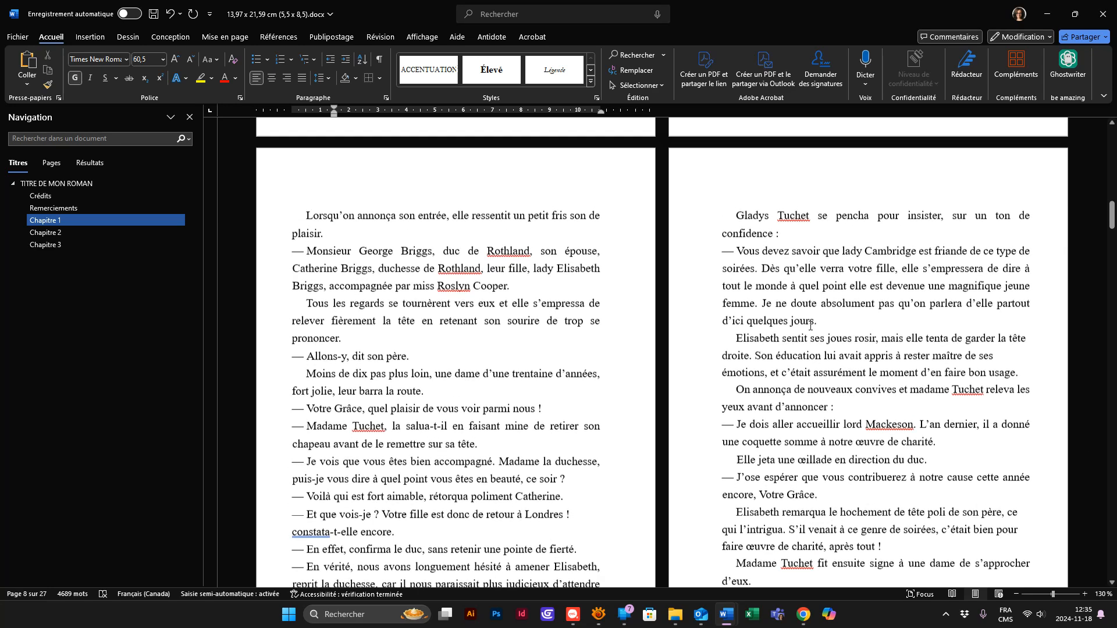